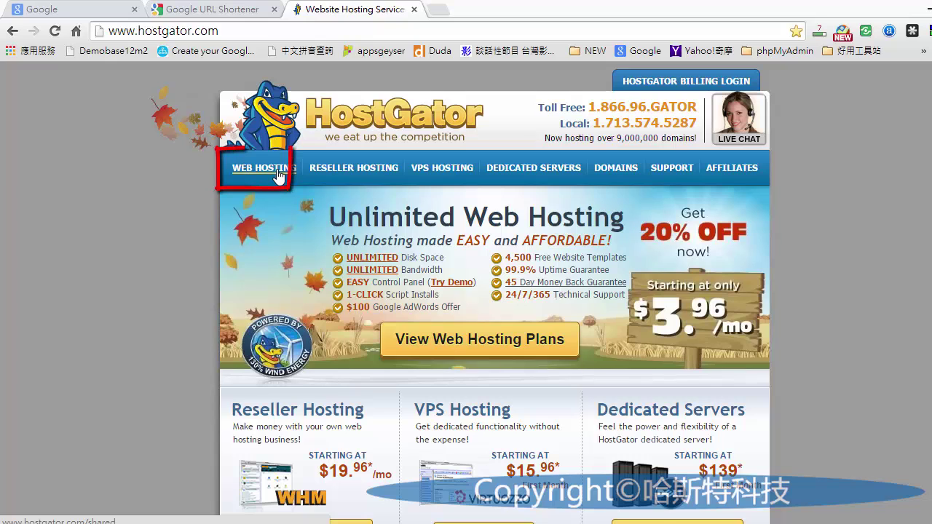
- Choose the Baby Plan's '3 Years - $6.36/mo*' term and order it
{"action": "left_click", "coordinate": [279, 175]}
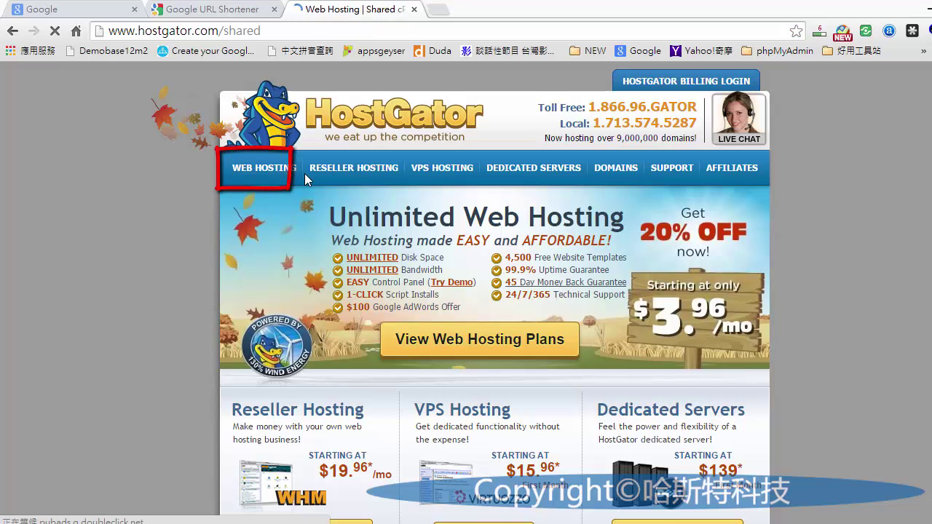
{"action": "scroll", "coordinate": [311, 186], "scroll_direction": "down", "scroll_amount": 3}
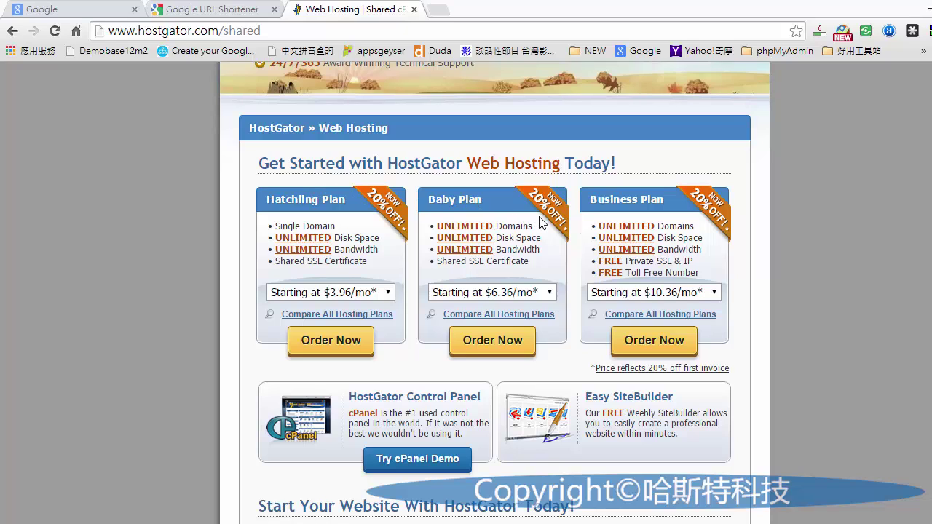
{"action": "left_click", "coordinate": [545, 292]}
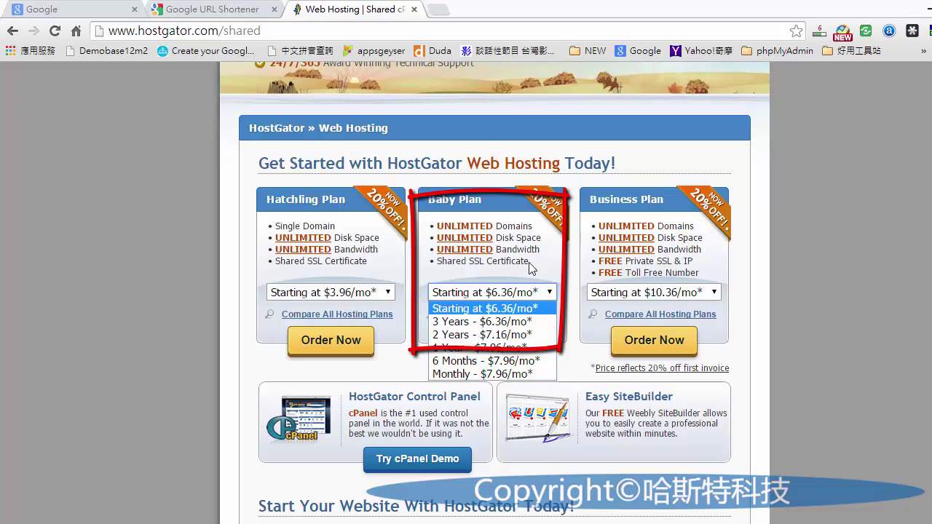
{"action": "left_click", "coordinate": [504, 322]}
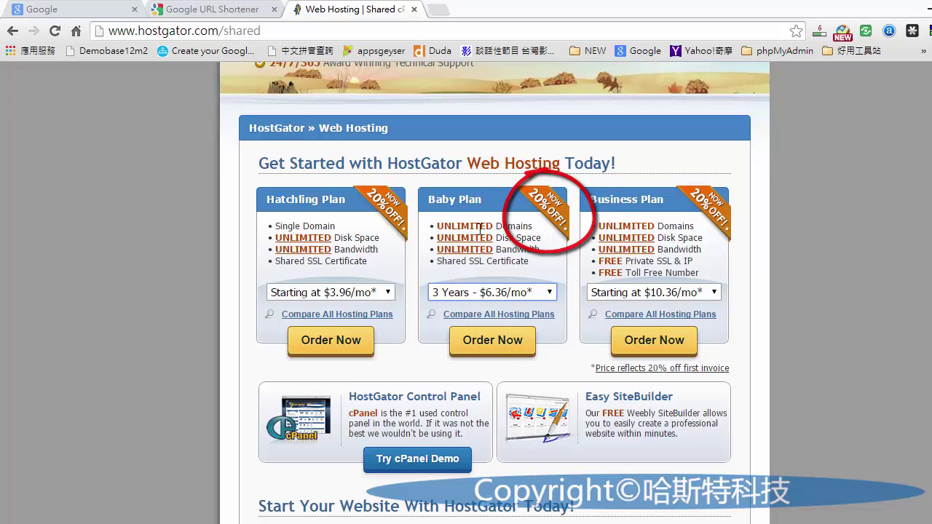
{"action": "left_click", "coordinate": [504, 345]}
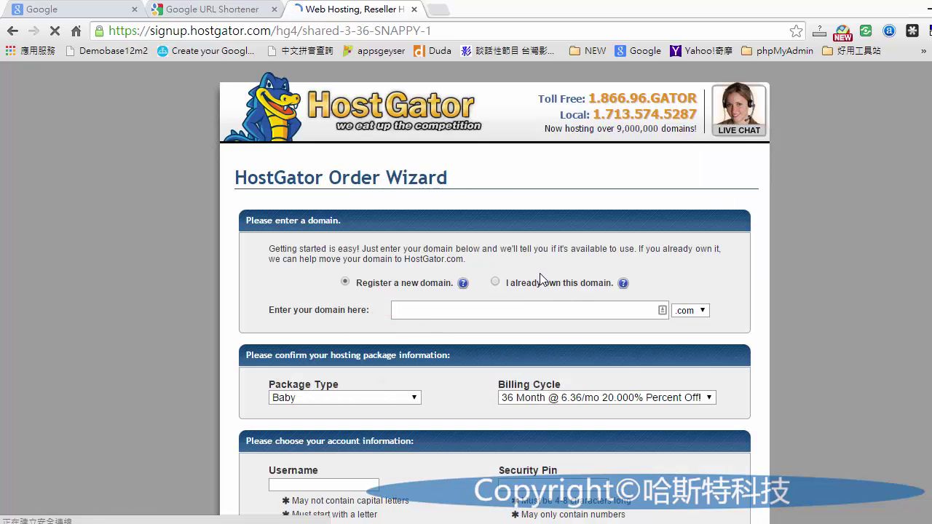
- Toggle between the owned-domain and register-new-domain options
{"action": "scroll", "coordinate": [539, 274], "scroll_direction": "down", "scroll_amount": 1}
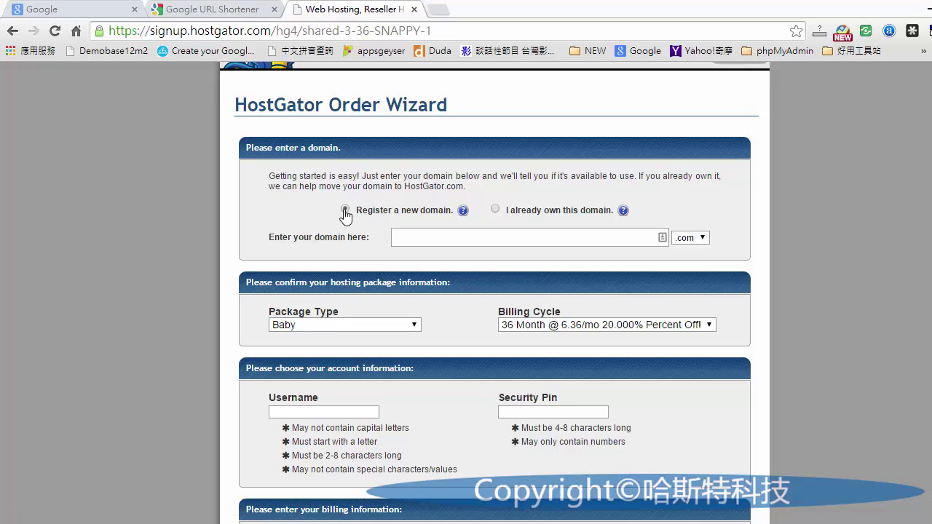
{"action": "left_click", "coordinate": [496, 209]}
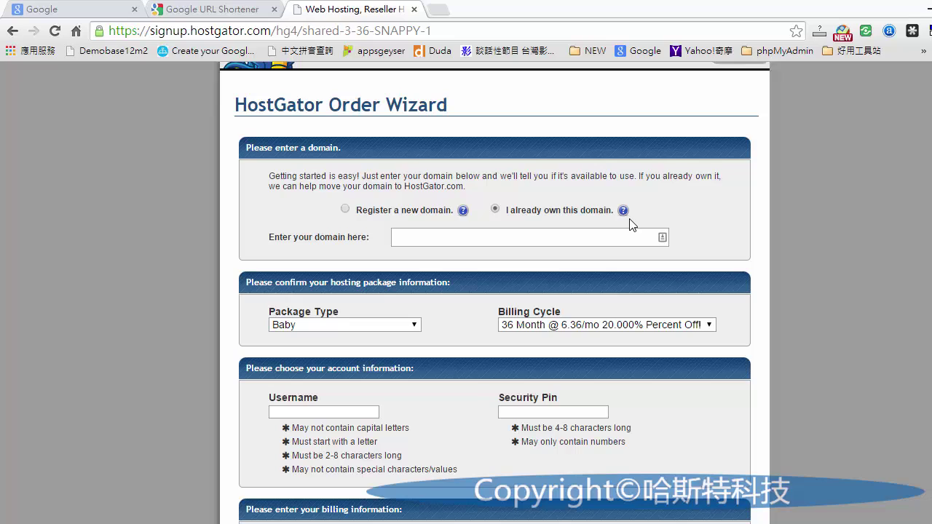
{"action": "left_click", "coordinate": [345, 209]}
{"action": "left_click", "coordinate": [496, 210]}
{"action": "left_click", "coordinate": [346, 210]}
- Test 12121 as a new domain, clear it, then choose 'I already own this domain'
{"action": "left_click", "coordinate": [484, 240]}
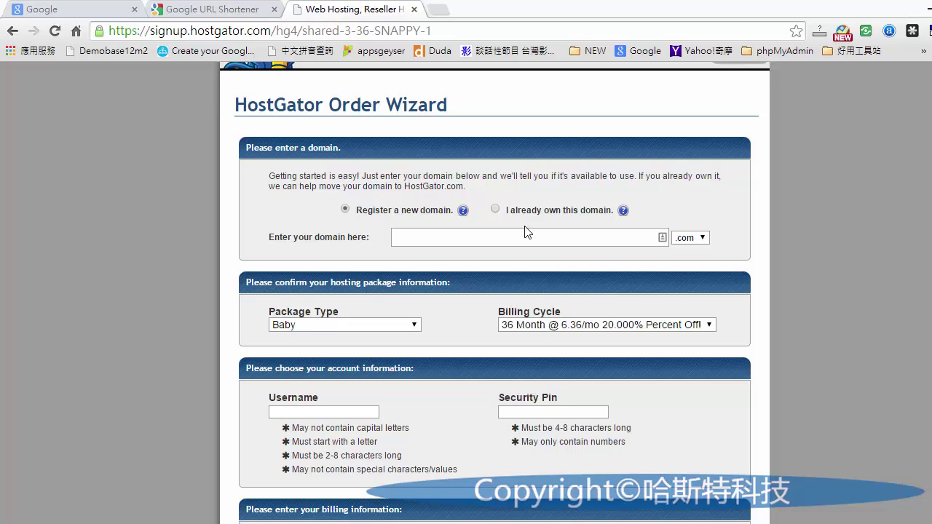
{"action": "type", "text": "12121"}
{"action": "double_click", "coordinate": [405, 237]}
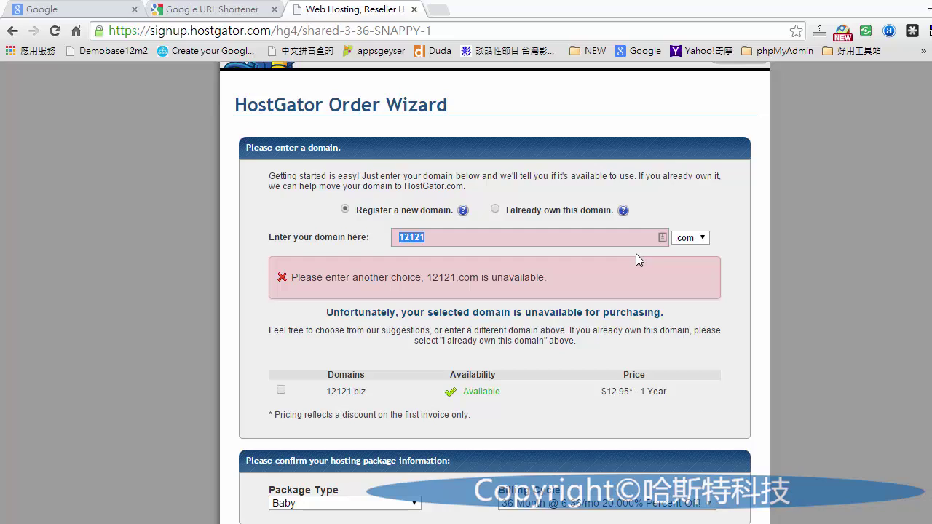
{"action": "key", "text": "BackSpace"}
{"action": "left_click", "coordinate": [496, 210]}
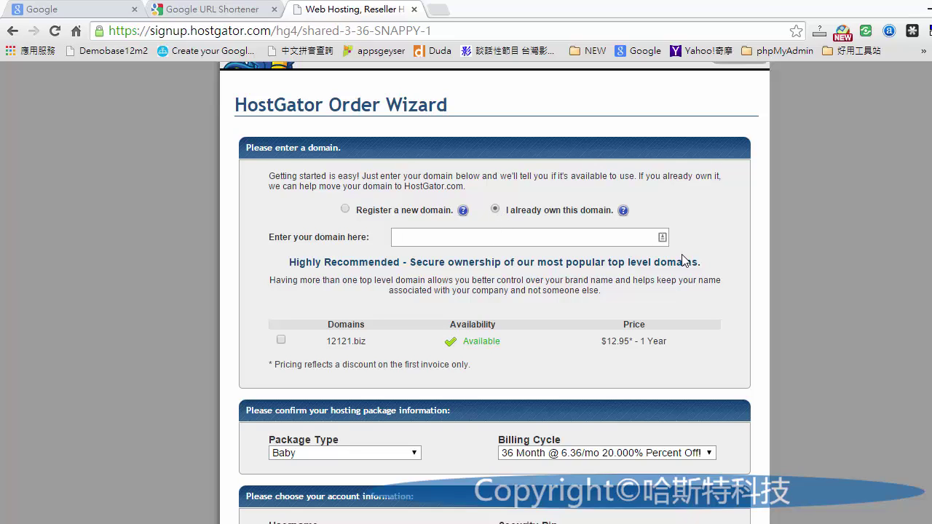
- Enter blogautoforward.com as the owned domain and scroll down toward the package section
{"action": "type", "text": "blogautofo"}
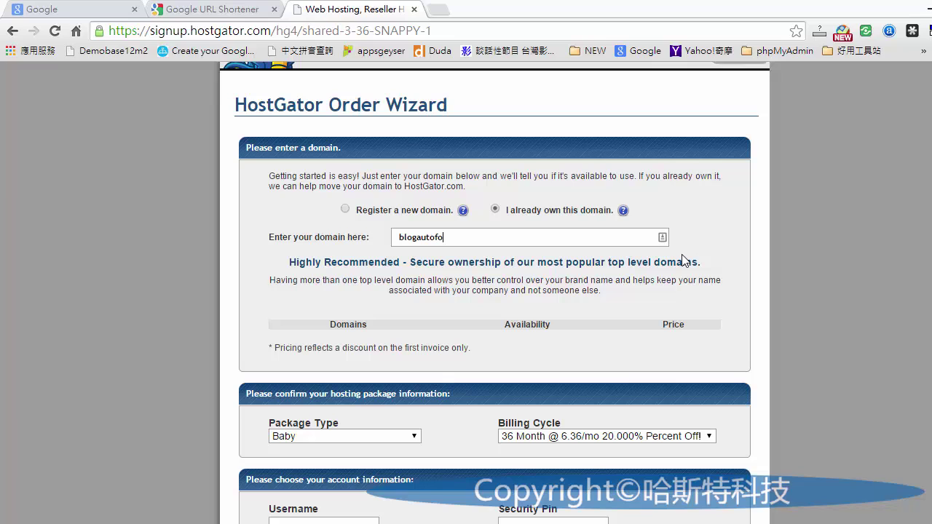
{"action": "type", "text": "rward.com"}
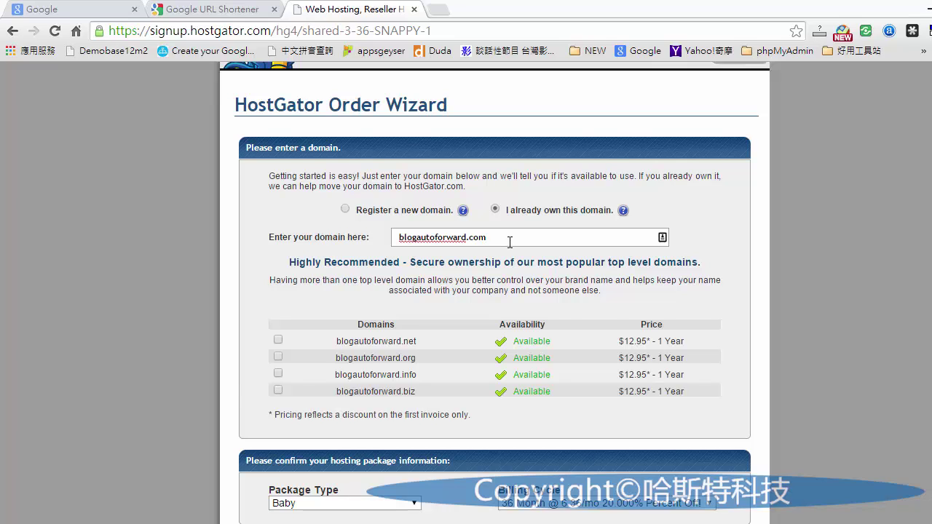
{"action": "scroll", "coordinate": [509, 243], "scroll_direction": "down", "scroll_amount": 1}
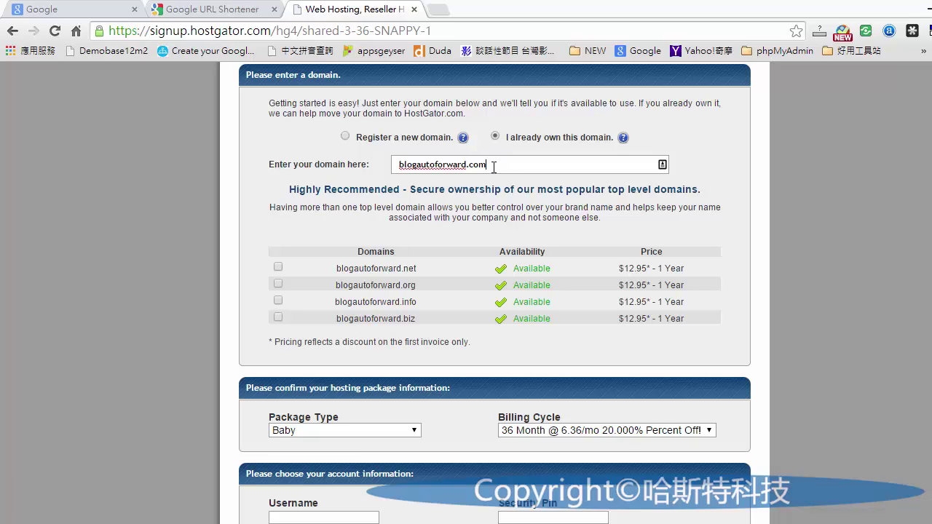
{"action": "left_click_drag", "start_coordinate": [488, 164], "coordinate": [388, 162]}
{"action": "left_click", "coordinate": [700, 171]}
{"action": "double_click", "coordinate": [481, 164]}
{"action": "left_click", "coordinate": [711, 206]}
{"action": "scroll", "coordinate": [713, 211], "scroll_direction": "down", "scroll_amount": 1}
{"action": "scroll", "coordinate": [714, 212], "scroll_direction": "down", "scroll_amount": 1}
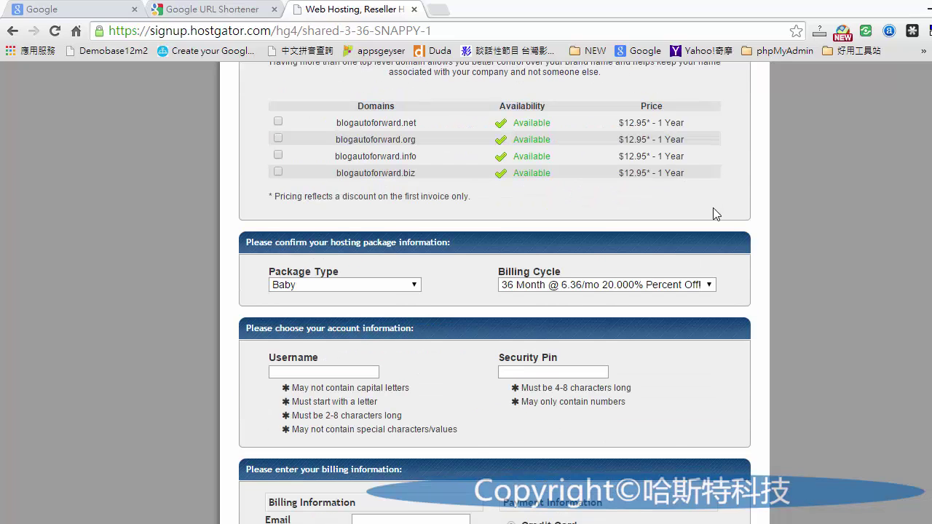
{"action": "scroll", "coordinate": [714, 213], "scroll_direction": "down", "scroll_amount": 1}
{"action": "left_click", "coordinate": [373, 211]}
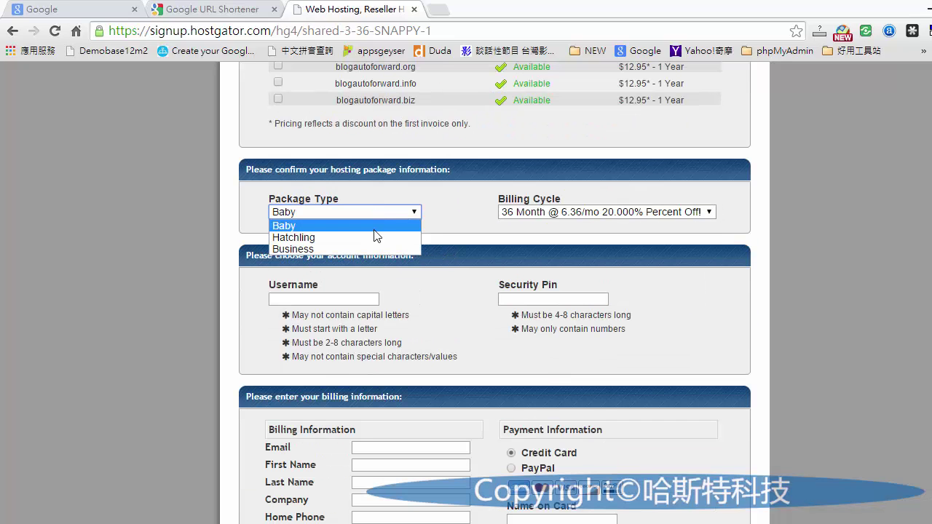
{"action": "left_click", "coordinate": [384, 227]}
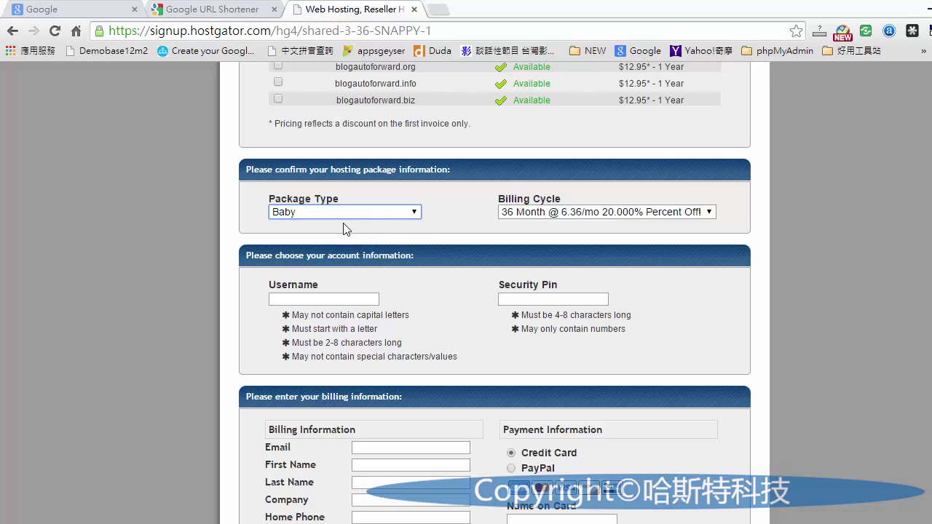
{"action": "left_click", "coordinate": [642, 211]}
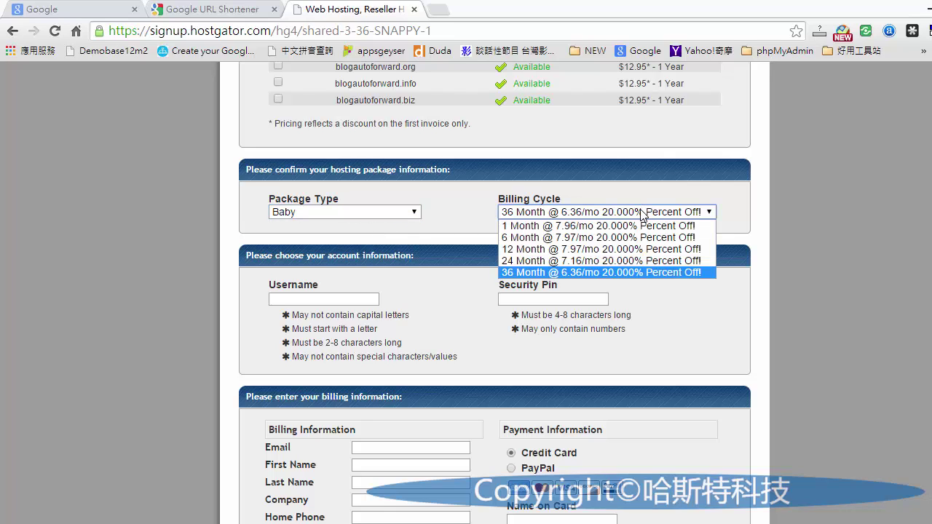
{"action": "left_click", "coordinate": [643, 214]}
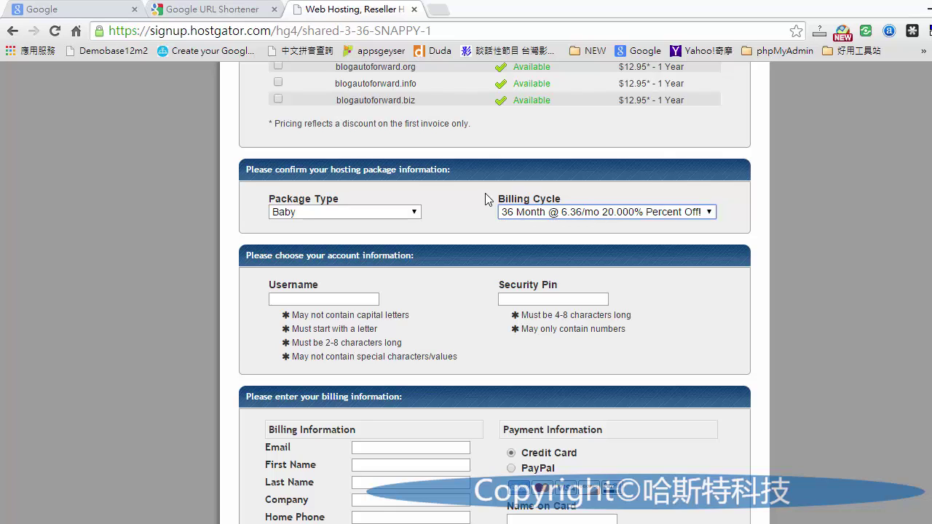
{"action": "left_click", "coordinate": [703, 215]}
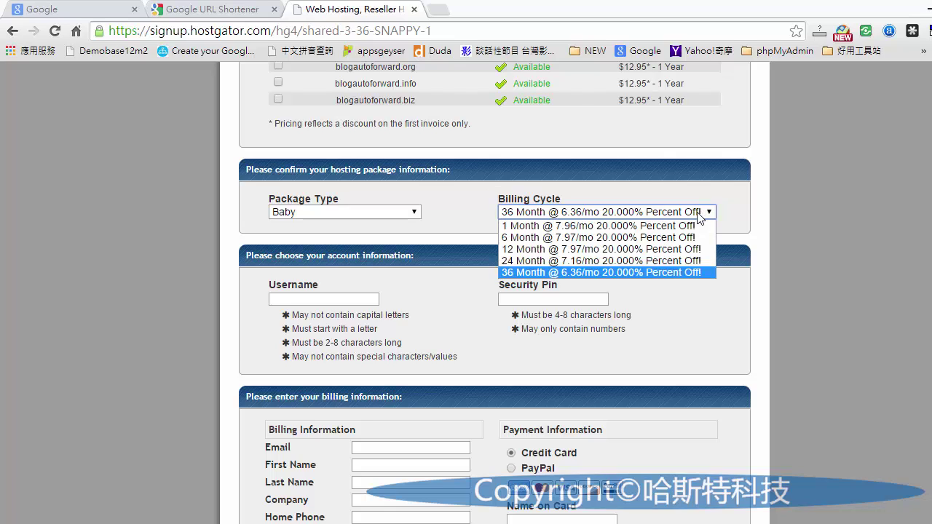
{"action": "left_click", "coordinate": [649, 271]}
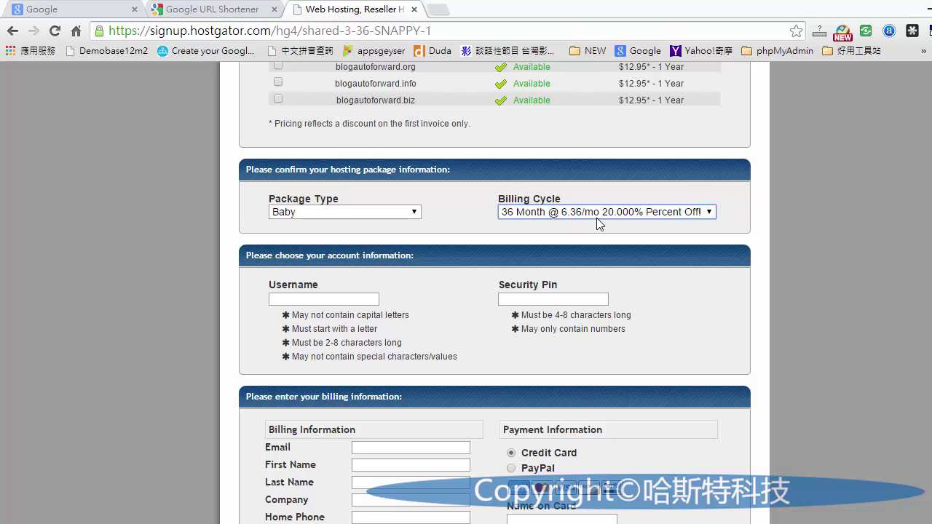
{"action": "scroll", "coordinate": [693, 226], "scroll_direction": "down", "scroll_amount": 1}
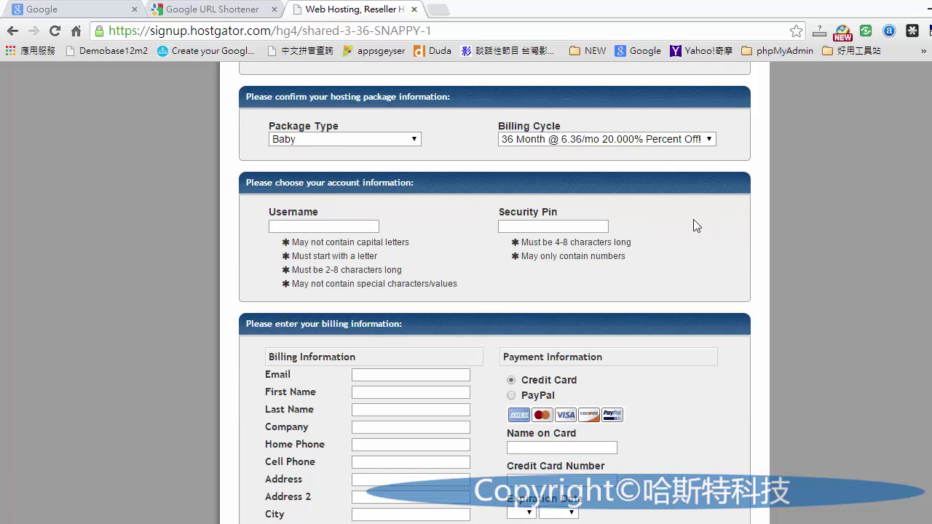
- Enter the account username and an 8-digit numeric security PIN
{"action": "left_click", "coordinate": [357, 226]}
{"action": "type", "text": "blogauto"}
{"action": "left_click", "coordinate": [523, 225]}
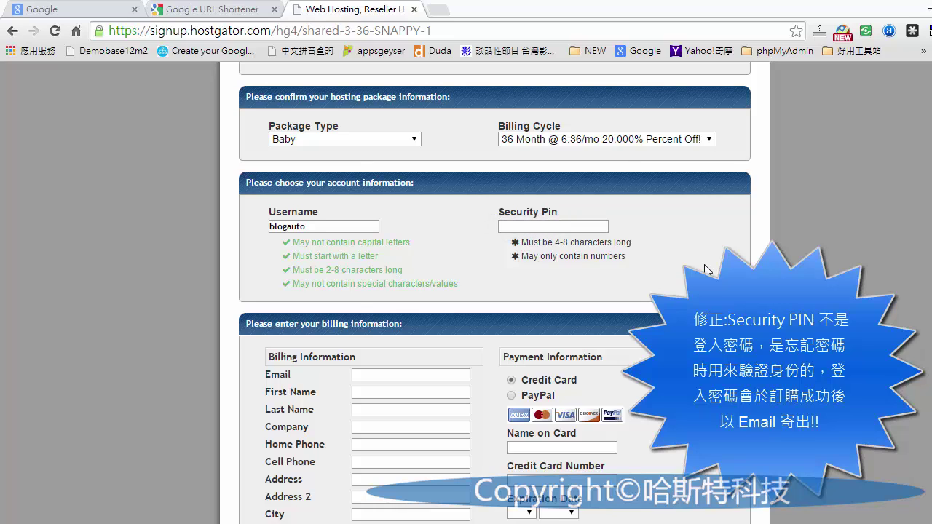
{"action": "type", "text": "12345678"}
- Keep Credit Card as the payment method after briefly selecting PayPal
{"action": "scroll", "coordinate": [652, 289], "scroll_direction": "down", "scroll_amount": 2}
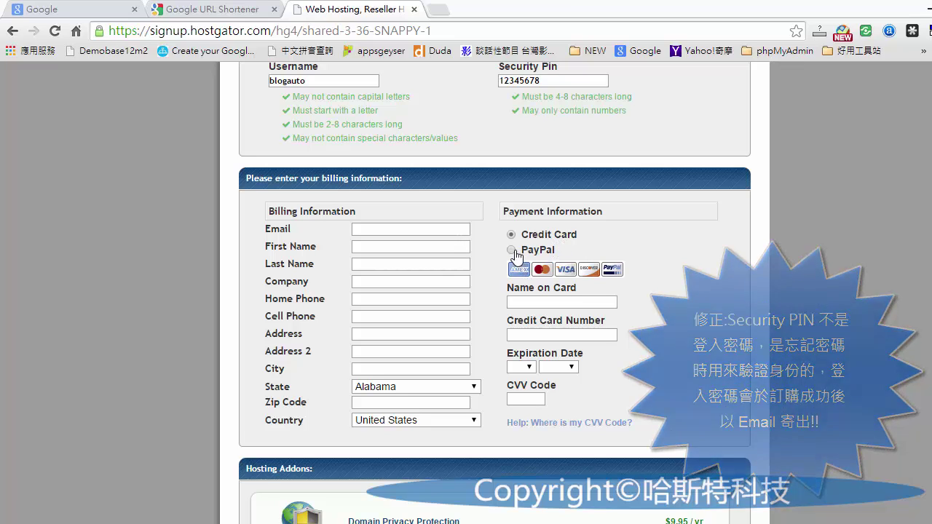
{"action": "left_click", "coordinate": [512, 250]}
{"action": "left_click", "coordinate": [512, 234]}
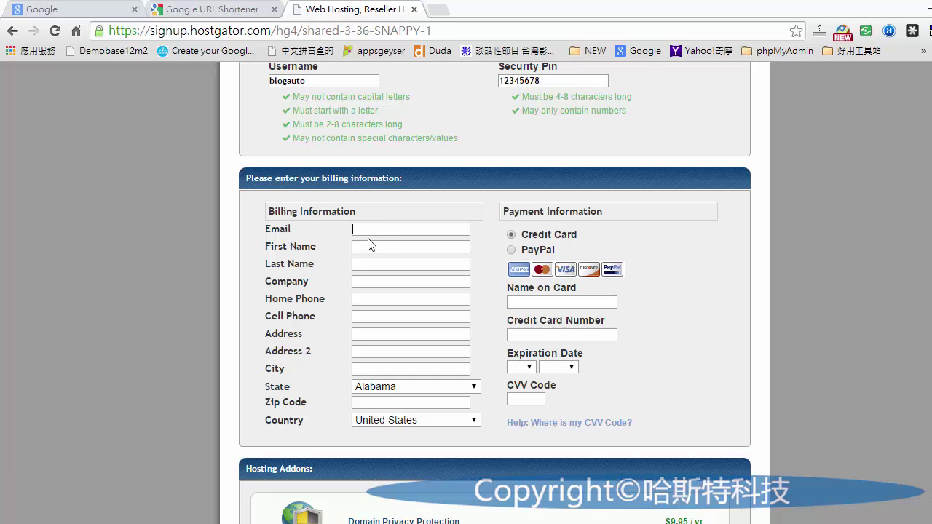
- Paste the billing email and enter the billing first and last names
{"action": "key", "text": "ctrl+v"}
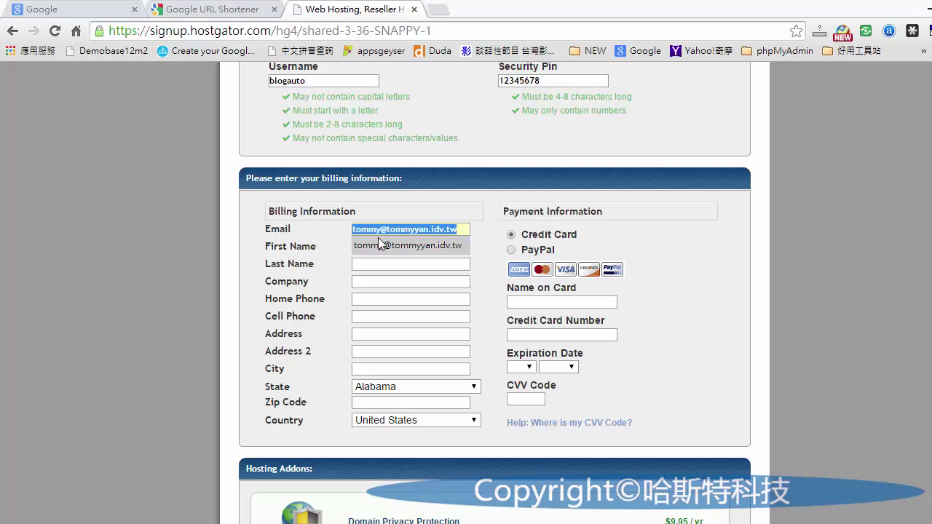
{"action": "left_click", "coordinate": [378, 243]}
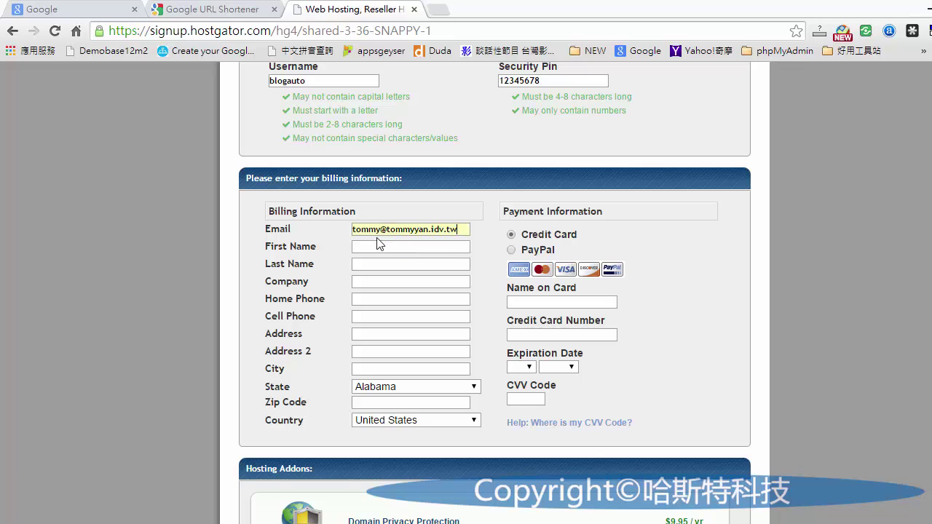
{"action": "left_click", "coordinate": [427, 250]}
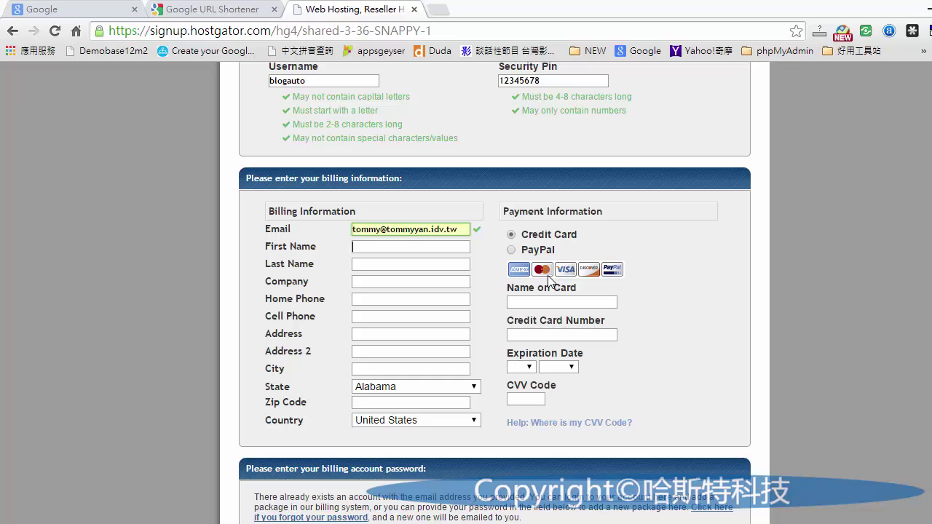
{"action": "key", "text": "Tab"}
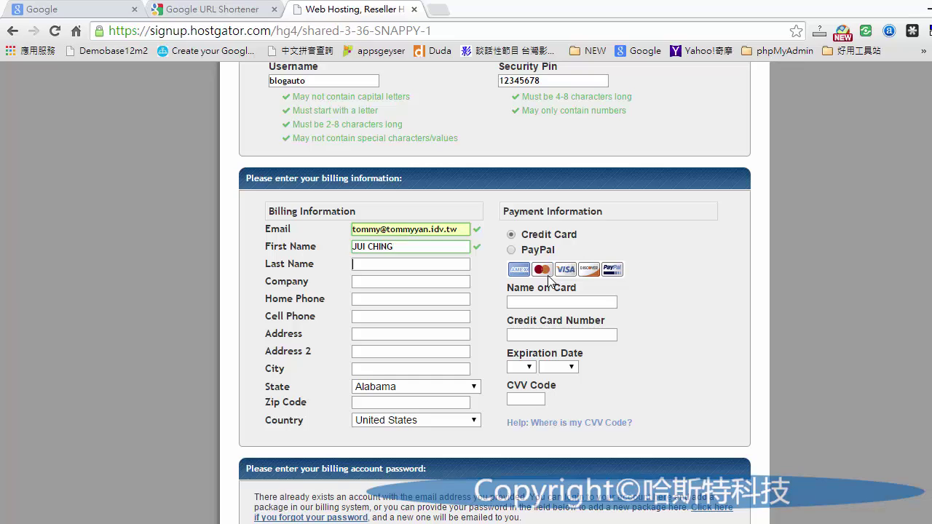
- Set the billing company to host168.com
{"action": "left_click", "coordinate": [436, 288]}
{"action": "type", "text": "host168.com"}
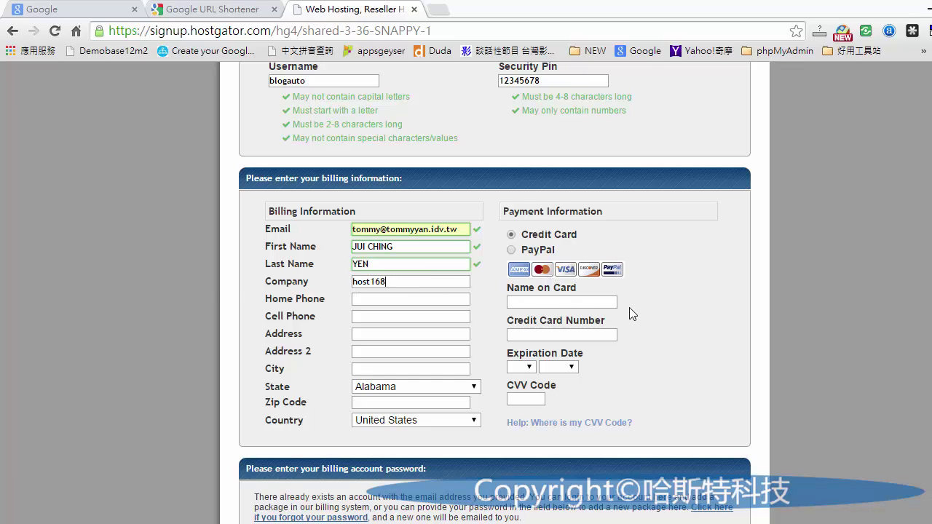
{"action": "key", "text": "BackSpace"}
{"action": "key", "text": "BackSpace"}
{"action": "key", "text": "BackSpace"}
{"action": "key", "text": "BackSpace"}
{"action": "type", "text": ".com"}
{"action": "left_click", "coordinate": [388, 295]}
- Search Google for 地址英譯 and open the Chunghwa Post 中文地址英譯 page
{"action": "left_click", "coordinate": [437, 10]}
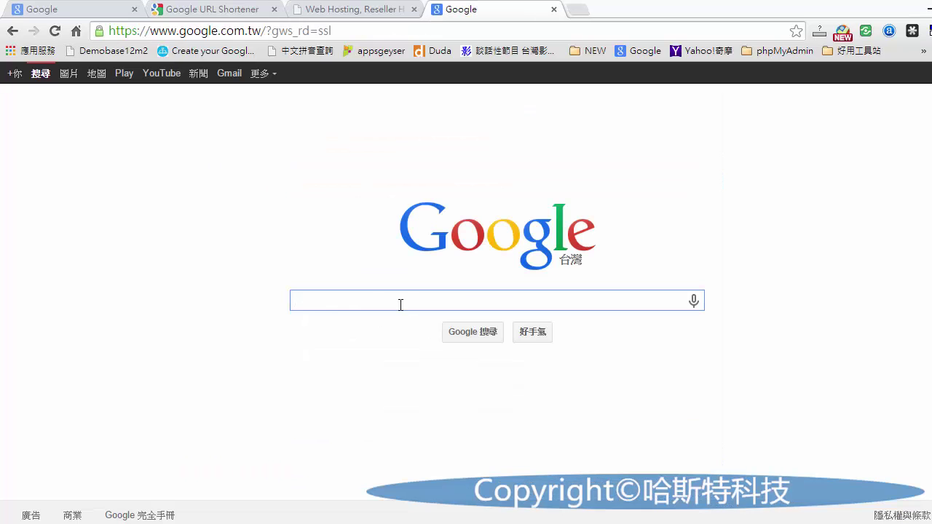
{"action": "type", "text": "地址"}
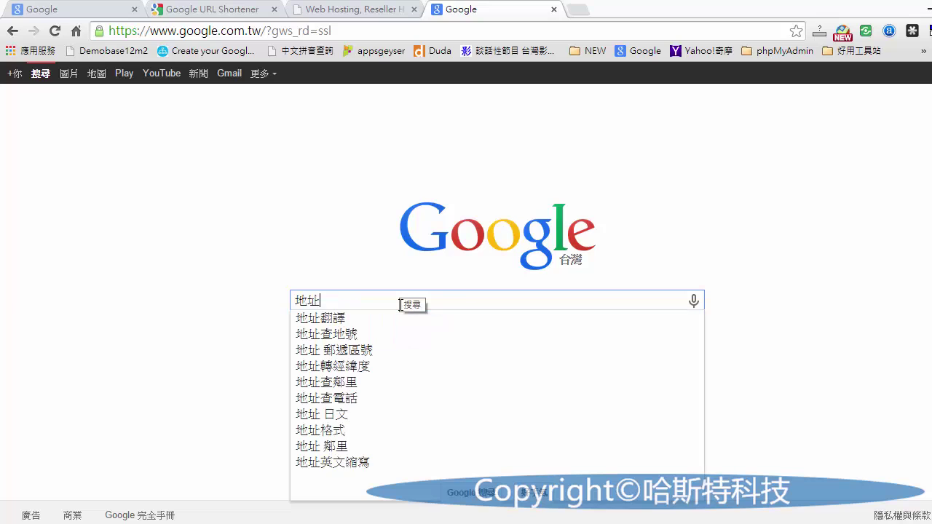
{"action": "type", "text": "英"}
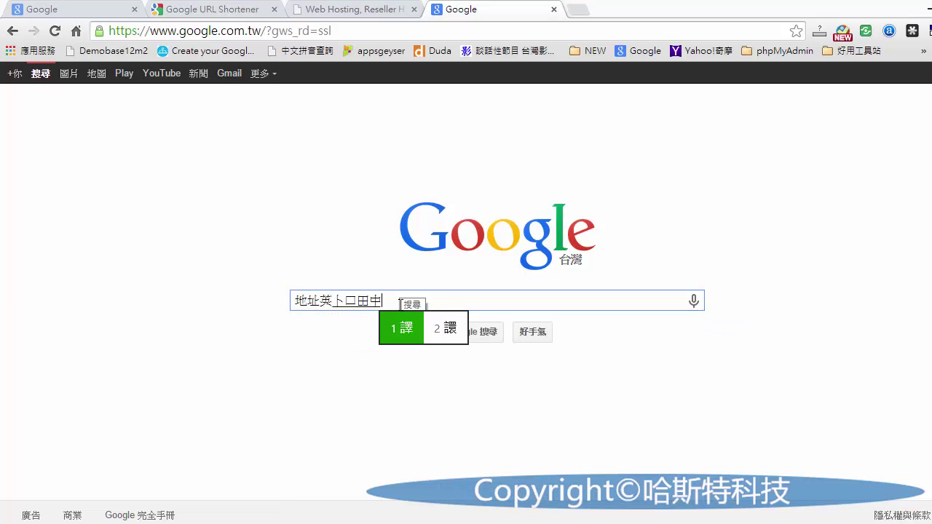
{"action": "type", "text": "譯"}
{"action": "key", "text": "Return"}
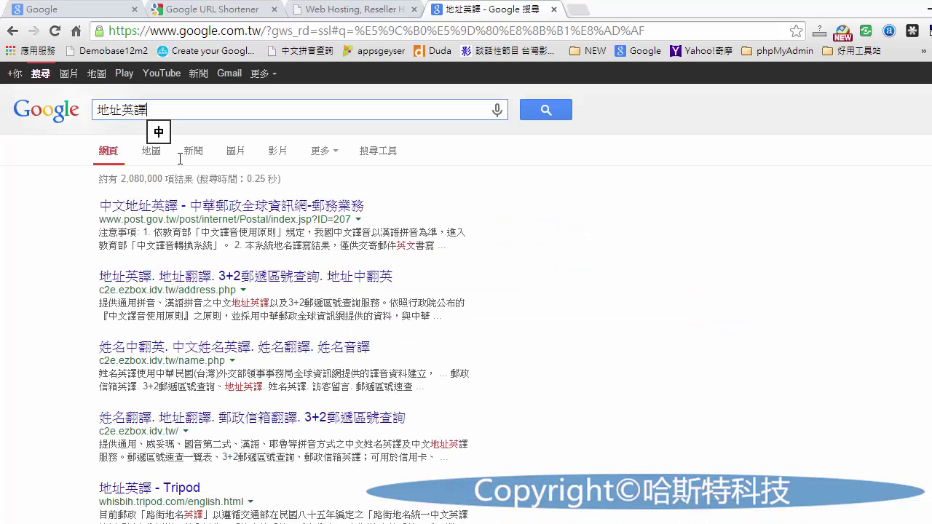
{"action": "left_click", "coordinate": [179, 207]}
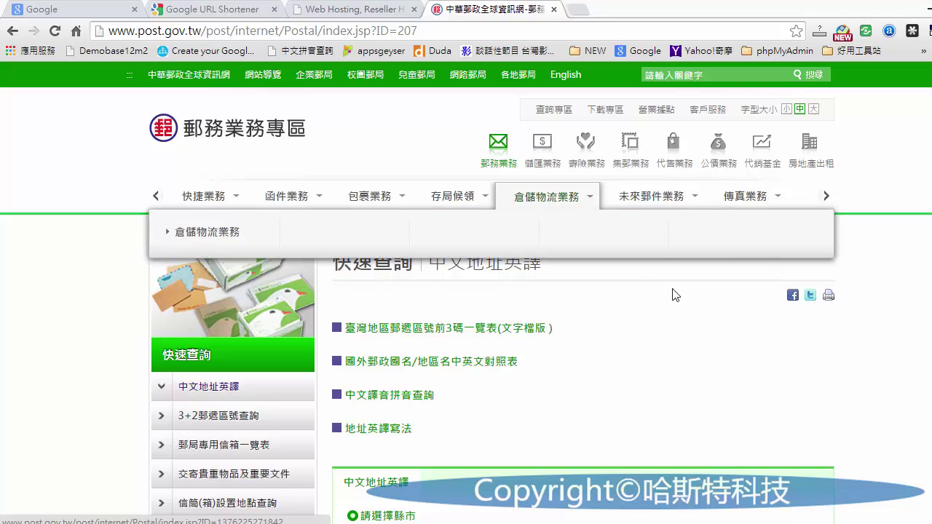
- Select 臺中市, 沙鹿區 and 七賢南路 in the address translation form, then return to HostGator
{"action": "scroll", "coordinate": [575, 336], "scroll_direction": "down", "scroll_amount": 1}
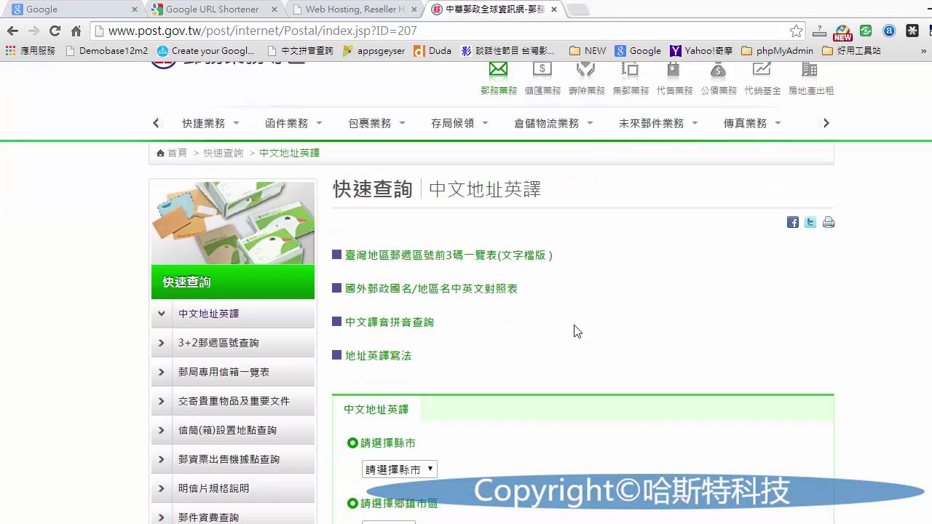
{"action": "scroll", "coordinate": [566, 338], "scroll_direction": "down", "scroll_amount": 2}
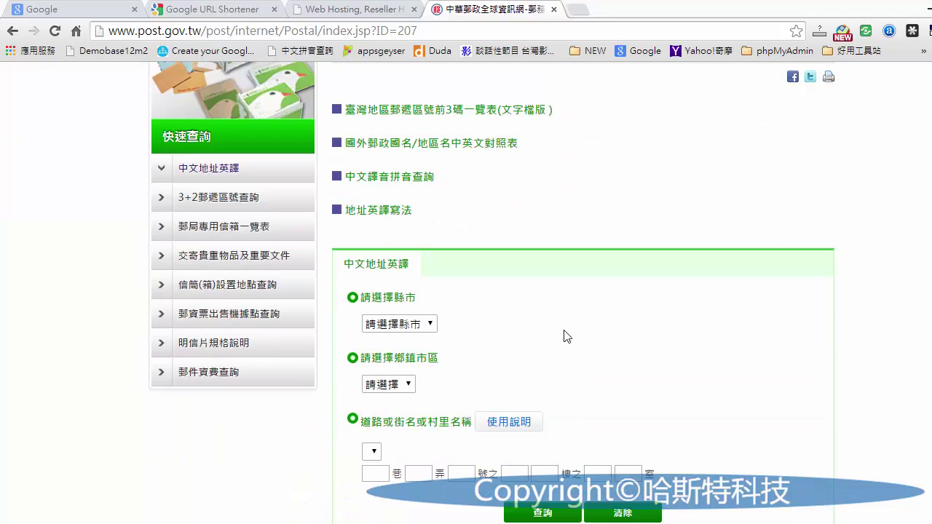
{"action": "left_click", "coordinate": [412, 324]}
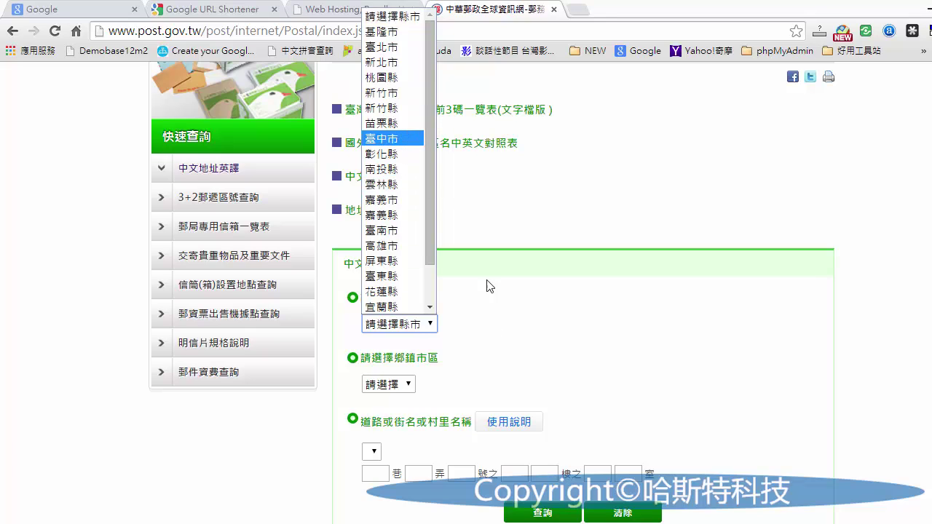
{"action": "left_click", "coordinate": [381, 139]}
{"action": "left_click", "coordinate": [388, 385]}
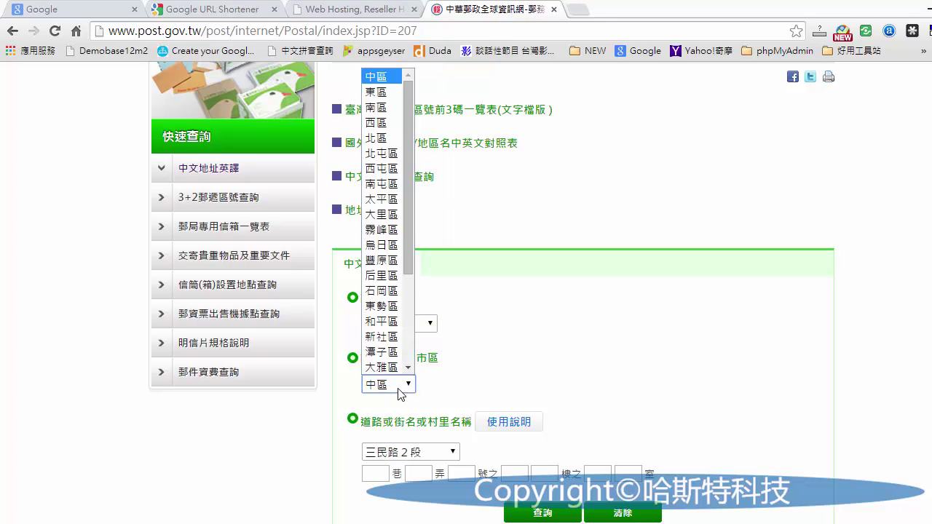
{"action": "scroll", "coordinate": [393, 220], "scroll_direction": "down", "scroll_amount": 3}
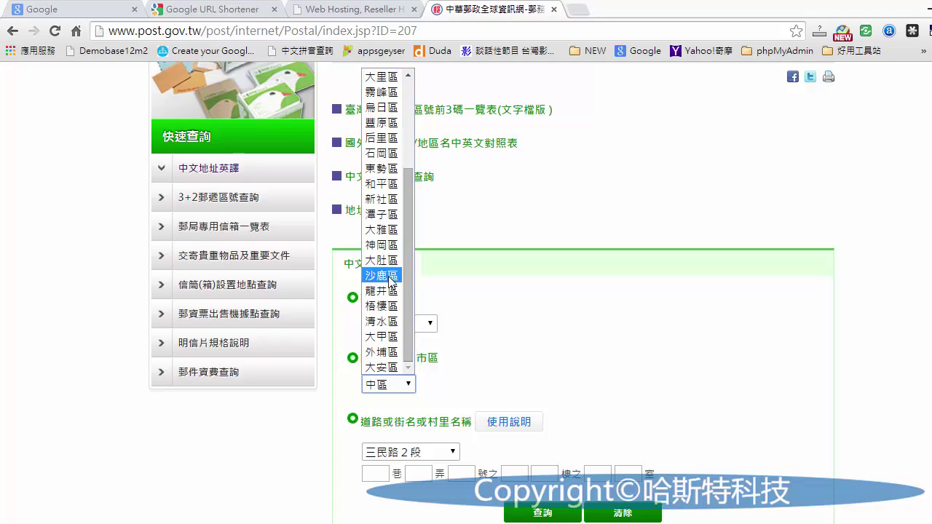
{"action": "left_click", "coordinate": [380, 277]}
{"action": "left_click", "coordinate": [439, 453]}
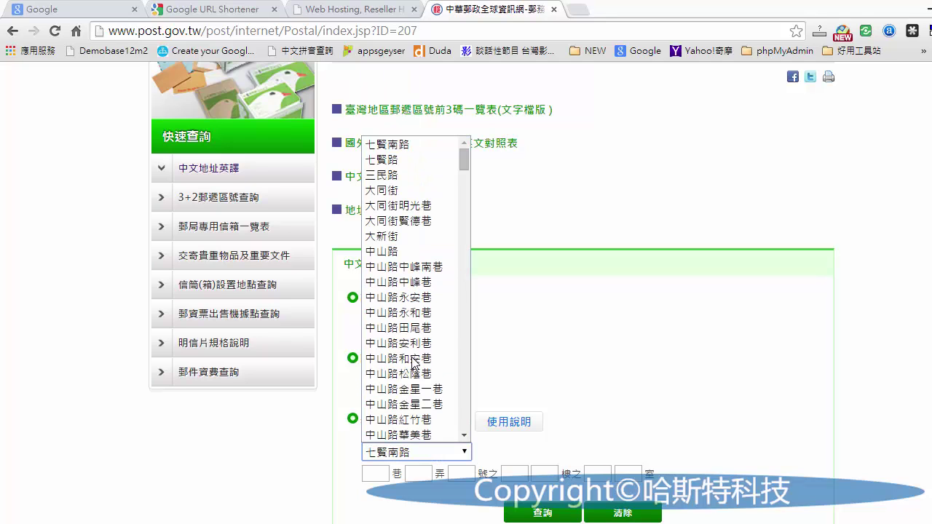
{"action": "left_click", "coordinate": [643, 348]}
{"action": "scroll", "coordinate": [633, 360], "scroll_direction": "down", "scroll_amount": 3}
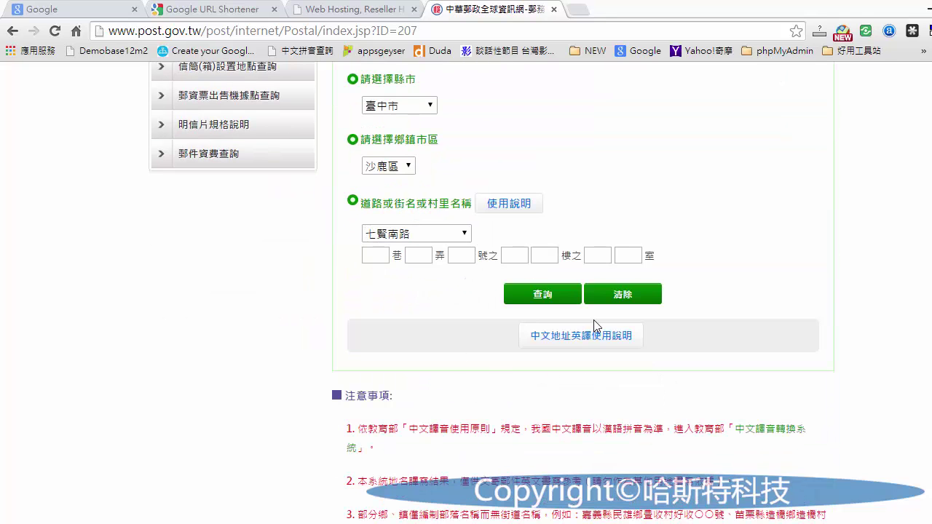
{"action": "left_click", "coordinate": [360, 9]}
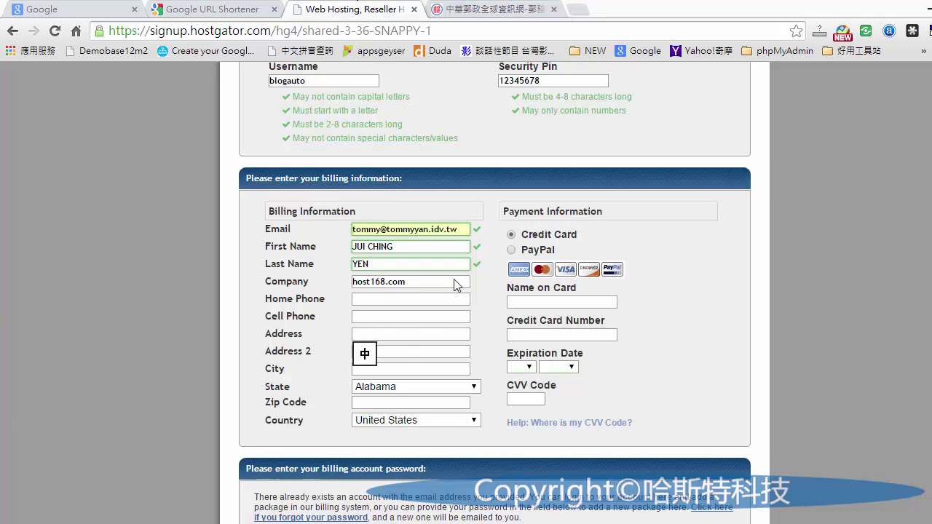
- Move past the phone and address fields and enter Taichung City as the billing city
{"action": "left_click", "coordinate": [383, 300]}
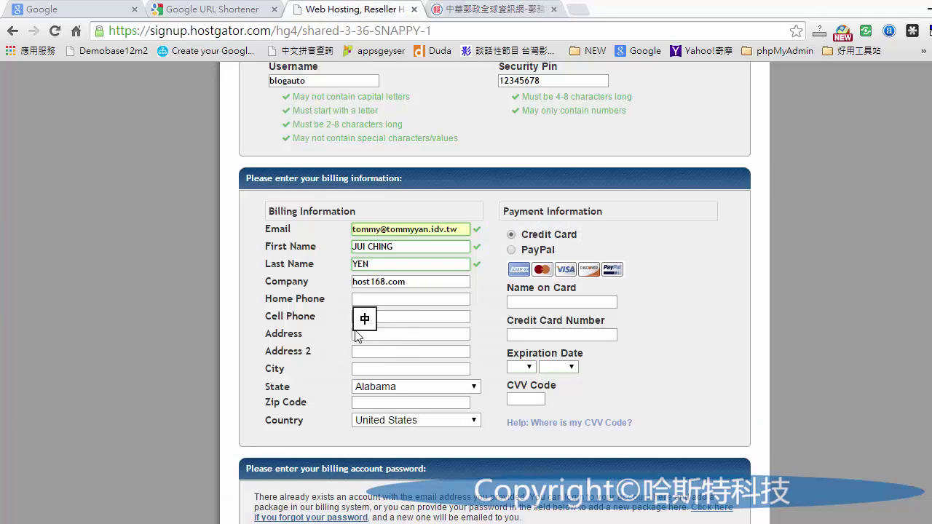
{"action": "left_click", "coordinate": [407, 317]}
{"action": "scroll", "coordinate": [407, 317], "scroll_direction": "down", "scroll_amount": 1}
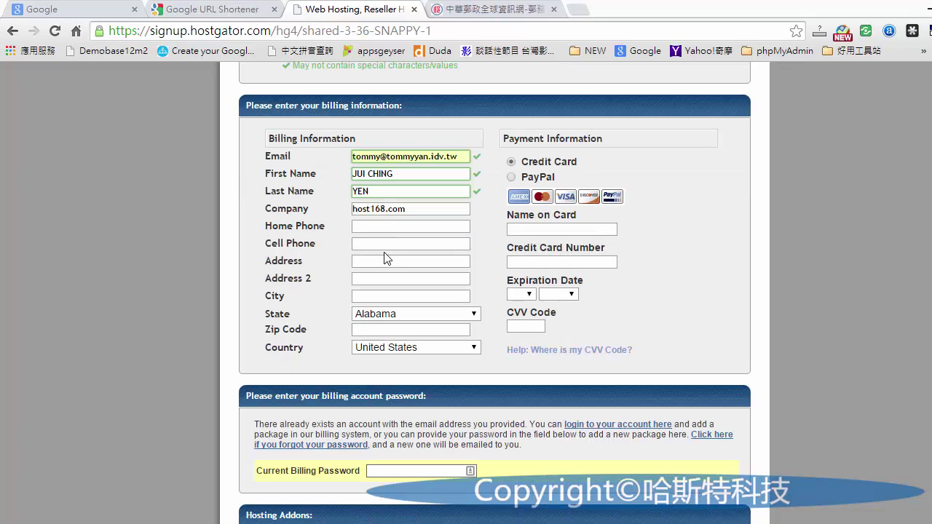
{"action": "left_click", "coordinate": [386, 261]}
{"action": "left_click", "coordinate": [401, 278]}
{"action": "scroll", "coordinate": [401, 278], "scroll_direction": "down", "scroll_amount": 1}
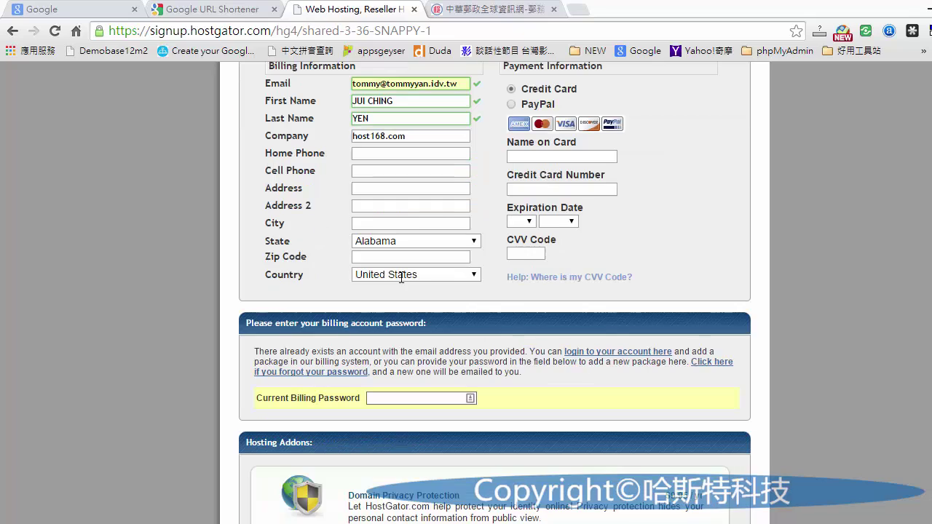
{"action": "left_click", "coordinate": [396, 223]}
{"action": "type", "text": "ai"}
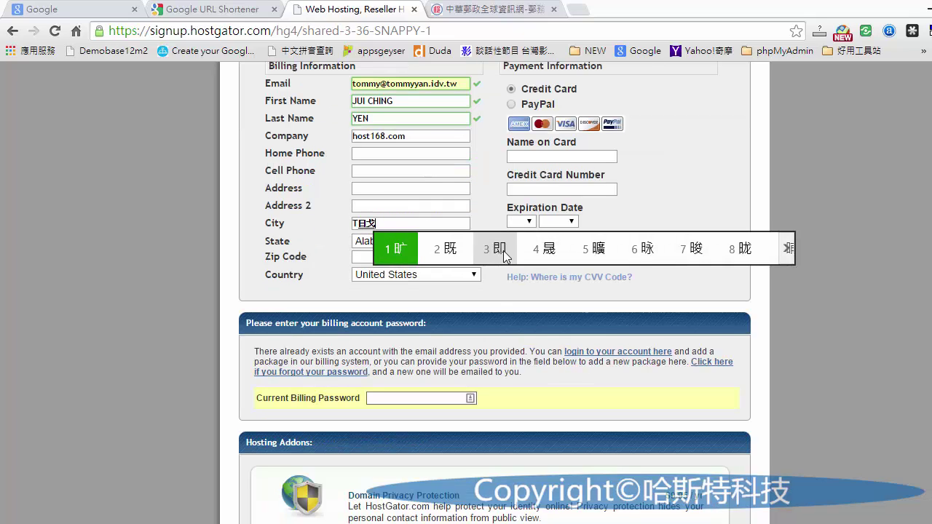
{"action": "key", "text": "Escape"}
{"action": "type", "text": "a"}
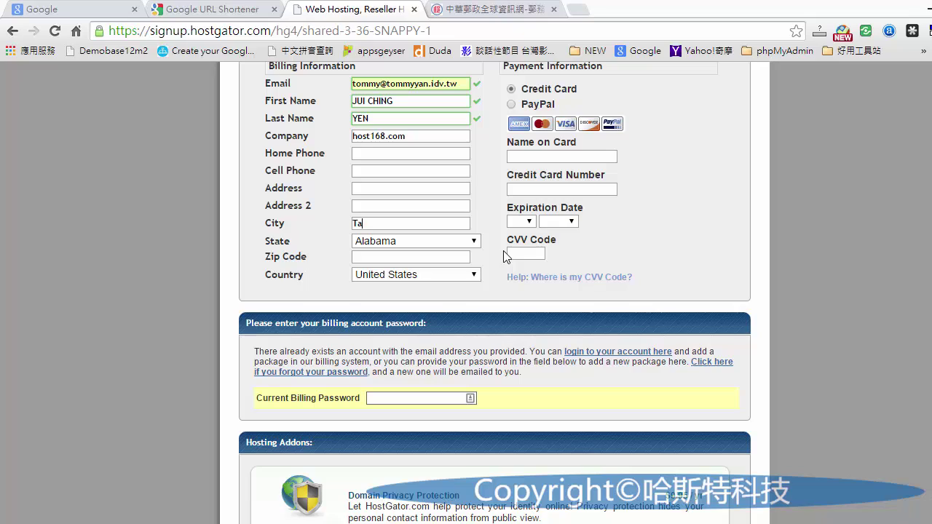
{"action": "type", "text": "ich"}
{"action": "type", "text": "ung ICt"}
- Set the billing country to Taiwan and the zip code to 433
{"action": "left_click", "coordinate": [428, 243]}
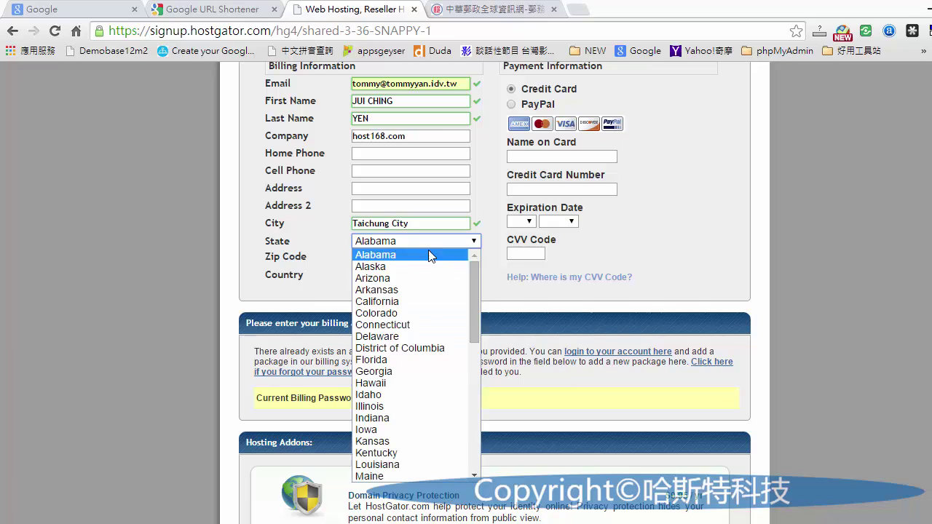
{"action": "left_click", "coordinate": [407, 275]}
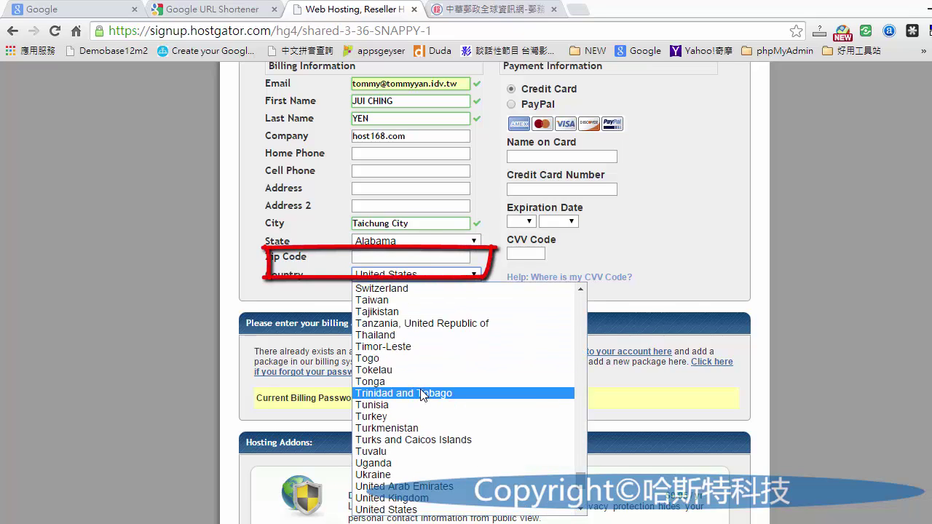
{"action": "left_click", "coordinate": [435, 300]}
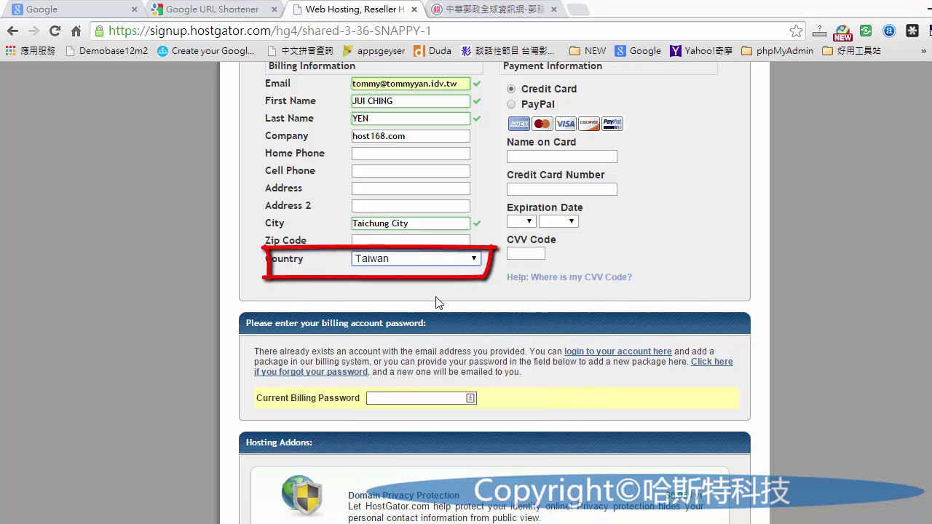
{"action": "left_click", "coordinate": [381, 240]}
{"action": "type", "text": "433"}
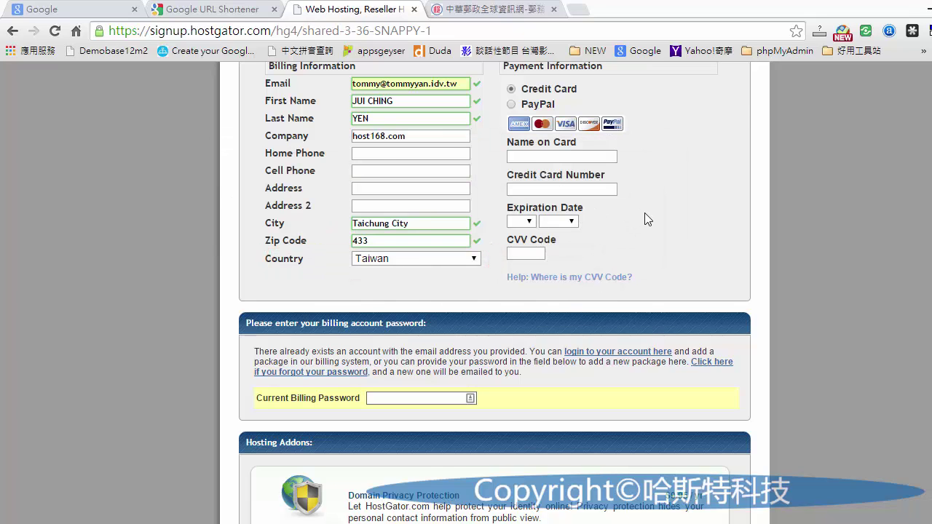
{"action": "scroll", "coordinate": [644, 213], "scroll_direction": "up", "scroll_amount": 1}
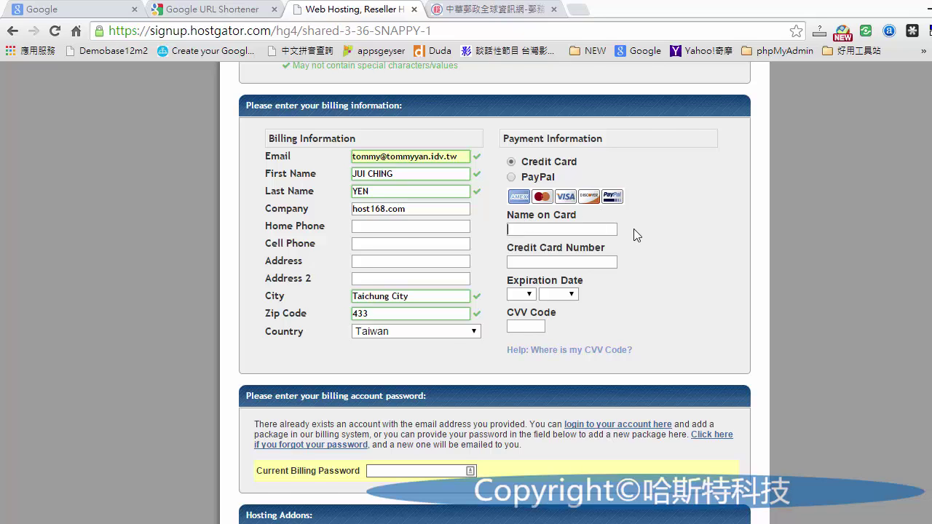
- Set the credit card expiration date to 07 / 2020 and focus the CVV Code field
{"action": "scroll", "coordinate": [626, 226], "scroll_direction": "down", "scroll_amount": 1}
{"action": "left_click", "coordinate": [584, 189]}
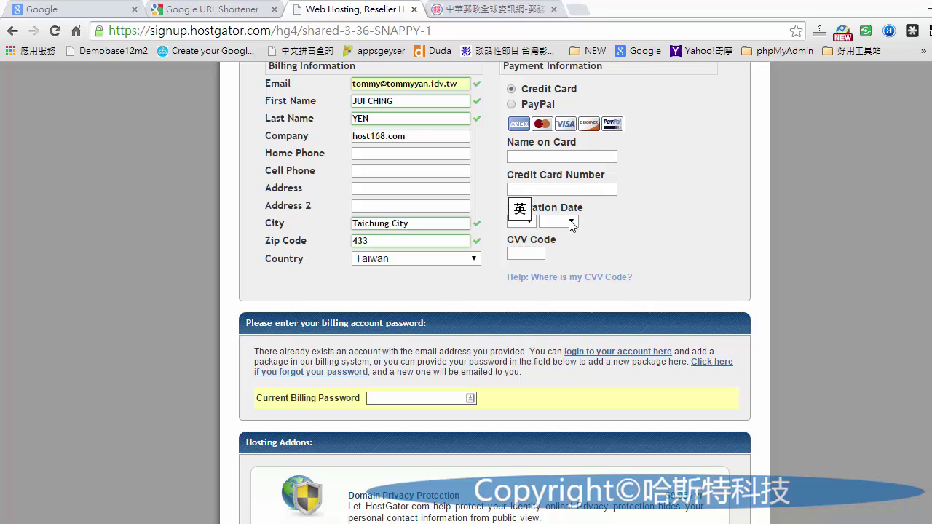
{"action": "left_click", "coordinate": [521, 220]}
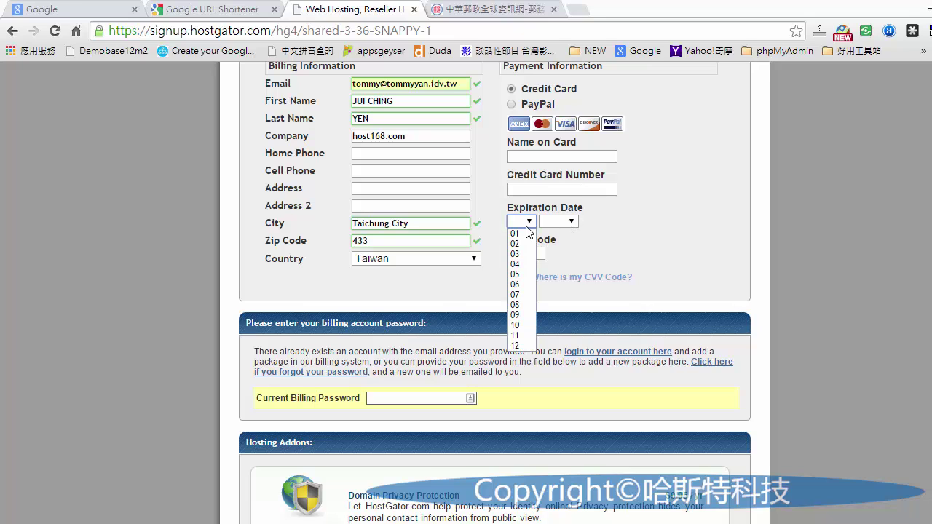
{"action": "left_click", "coordinate": [514, 294]}
{"action": "left_click", "coordinate": [558, 221]}
{"action": "left_click", "coordinate": [553, 275]}
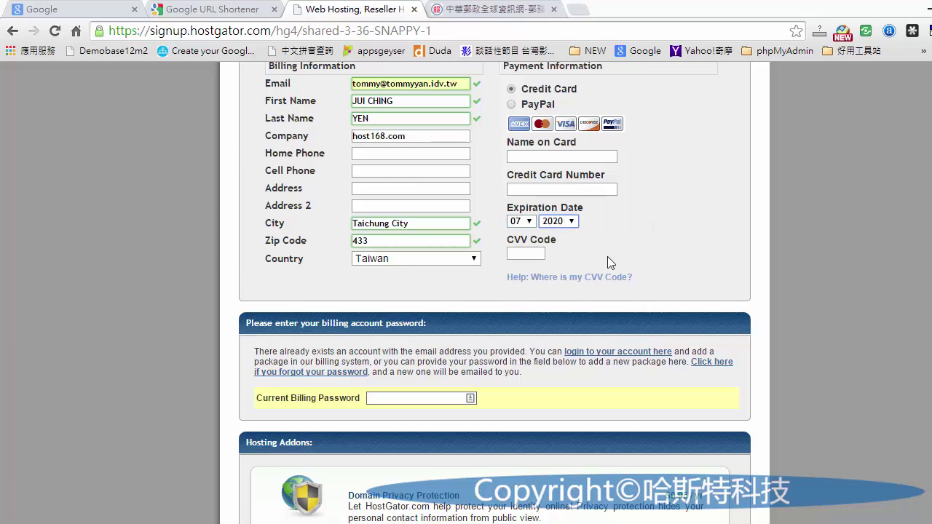
{"action": "left_click", "coordinate": [537, 253]}
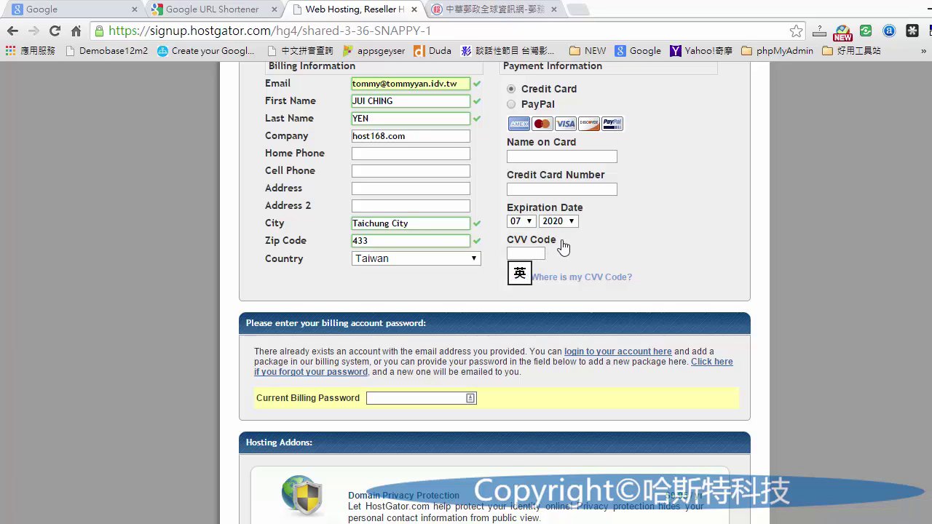
{"action": "mouse_move", "coordinate": [568, 279]}
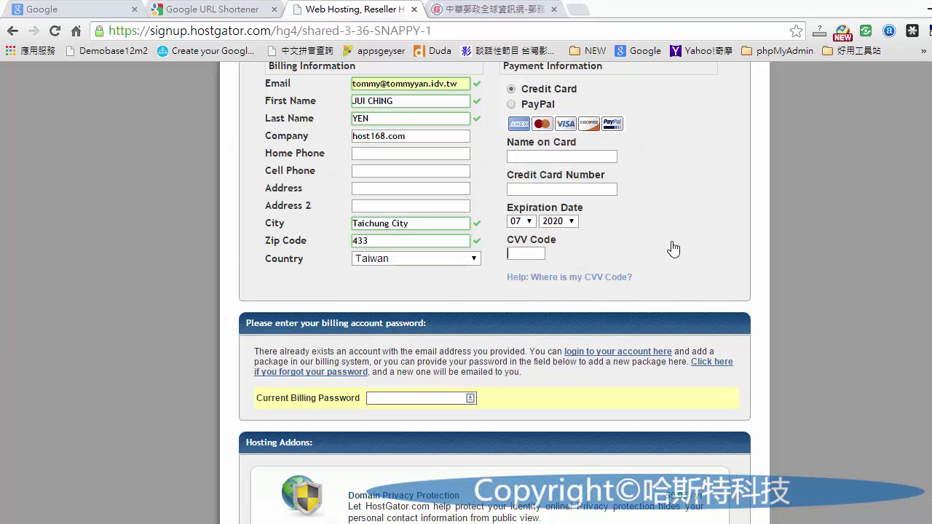
{"action": "left_click", "coordinate": [540, 253]}
{"action": "scroll", "coordinate": [661, 246], "scroll_direction": "up", "scroll_amount": 2}
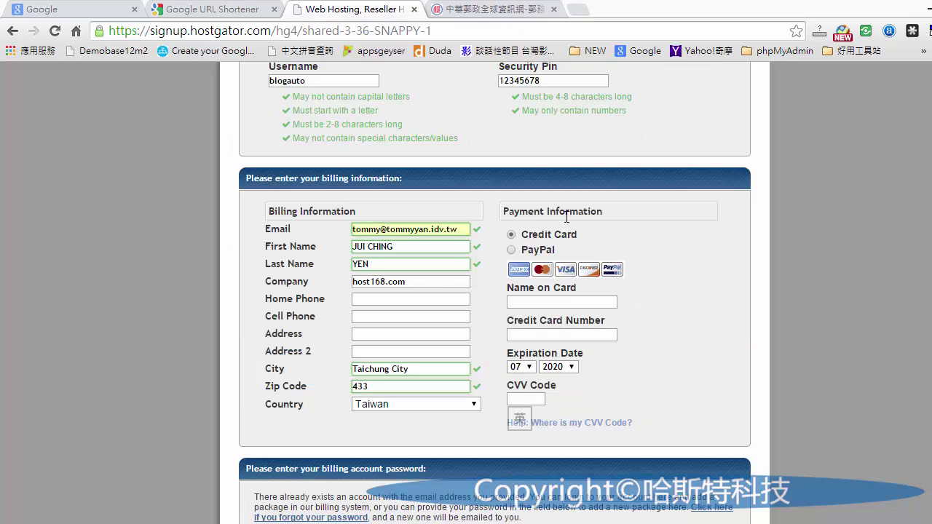
- Select PayPal as the payment method under Payment Information
{"action": "left_click", "coordinate": [512, 249]}
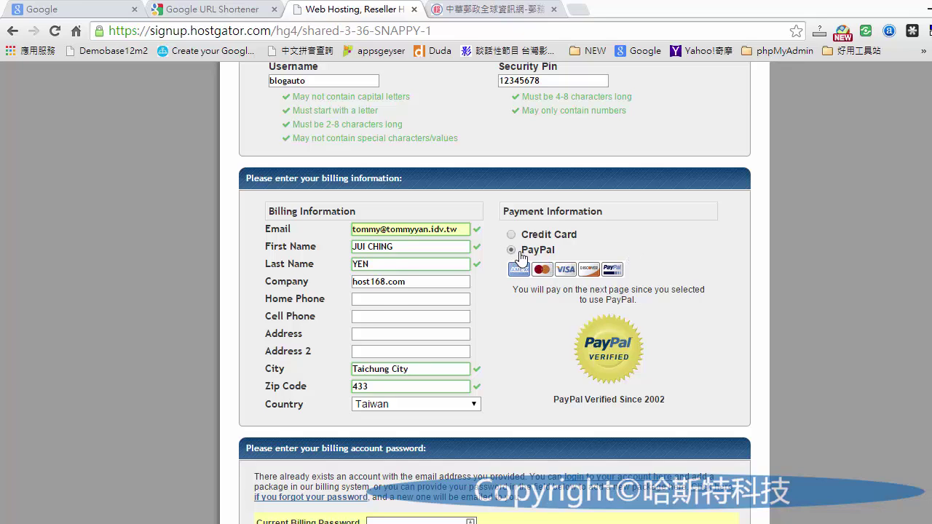
{"action": "scroll", "coordinate": [586, 276], "scroll_direction": "down", "scroll_amount": 1}
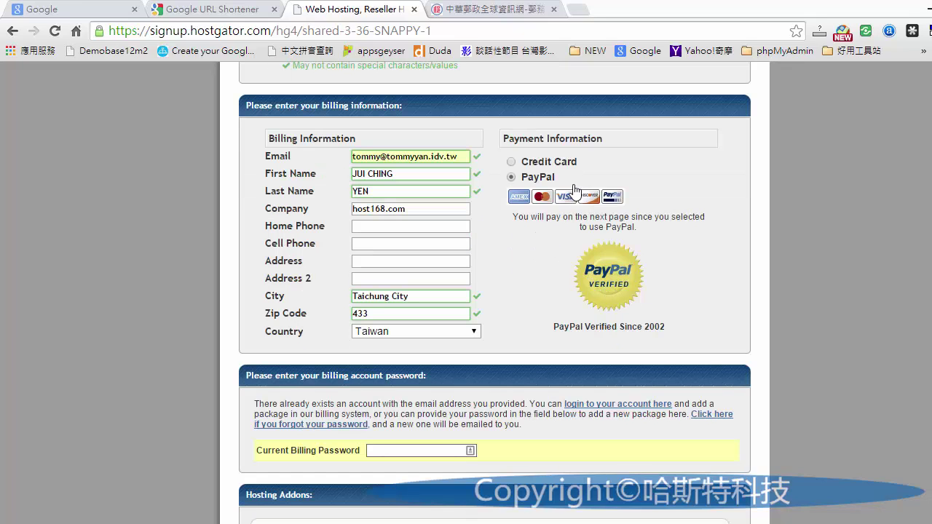
{"action": "scroll", "coordinate": [599, 287], "scroll_direction": "down", "scroll_amount": 2}
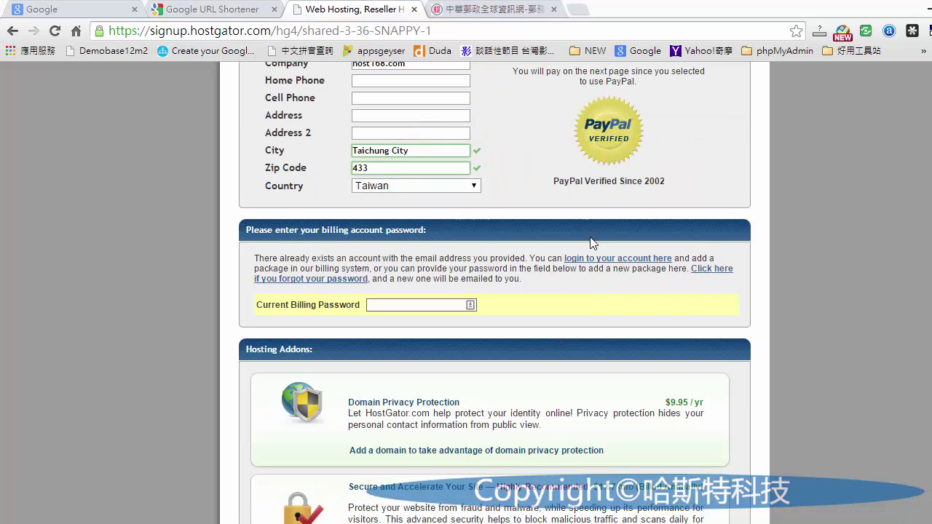
{"action": "scroll", "coordinate": [572, 216], "scroll_direction": "up", "scroll_amount": 2}
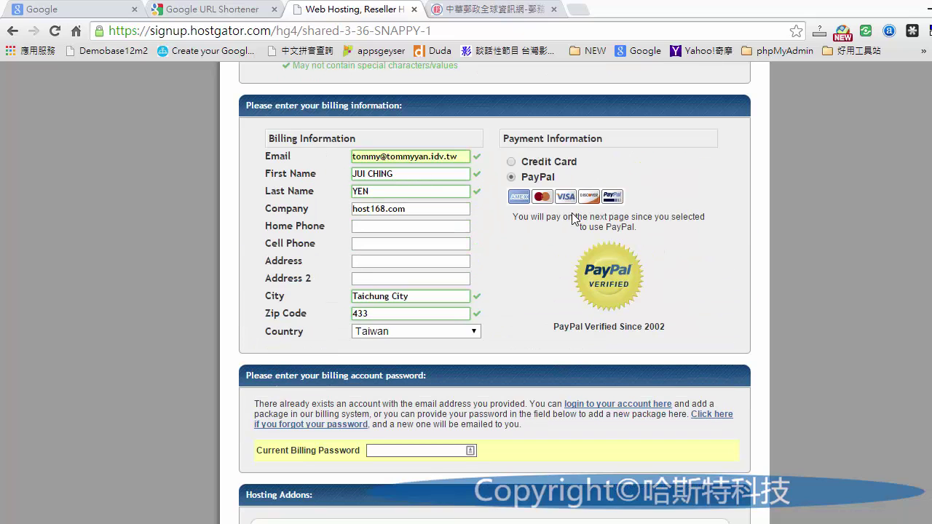
{"action": "scroll", "coordinate": [568, 222], "scroll_direction": "down", "scroll_amount": 1}
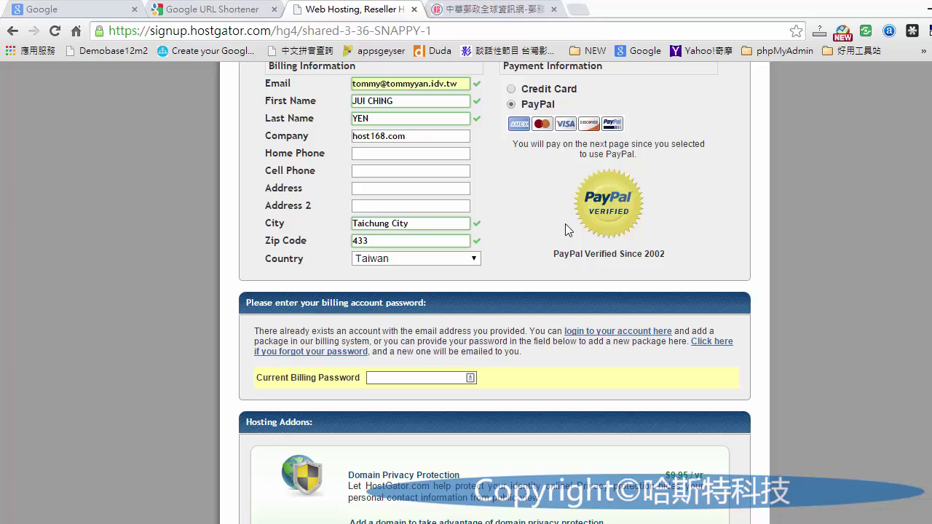
{"action": "scroll", "coordinate": [564, 231], "scroll_direction": "down", "scroll_amount": 2}
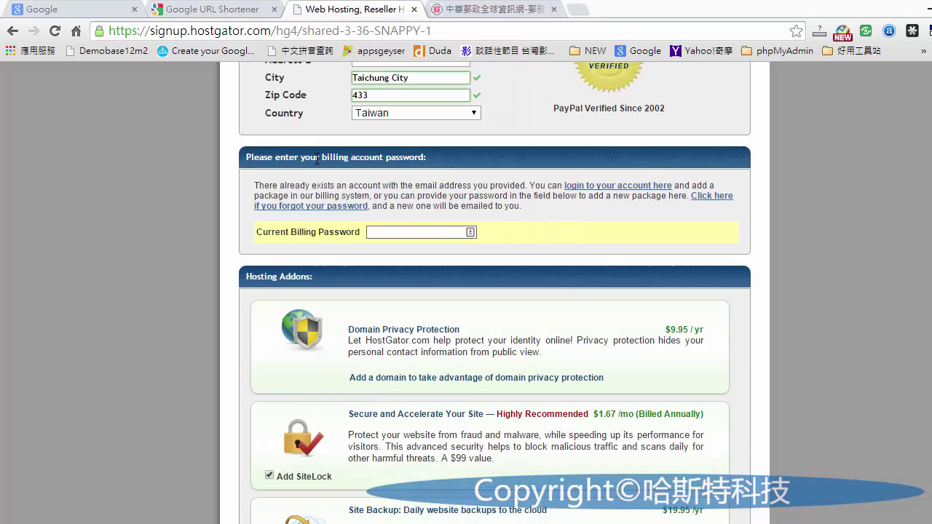
- Scroll past the billing password section down through Hosting Addons to the coupon box
{"action": "left_click_drag", "start_coordinate": [320, 157], "coordinate": [430, 159]}
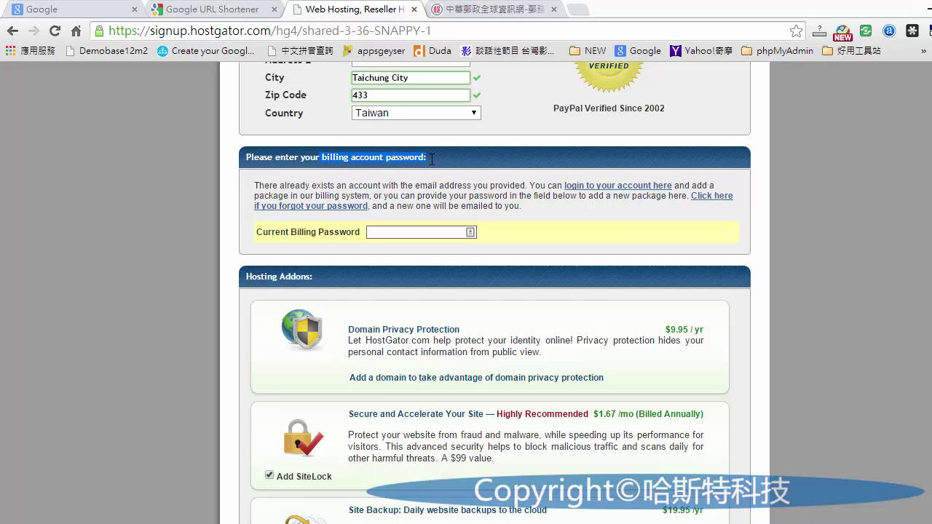
{"action": "left_click", "coordinate": [453, 231]}
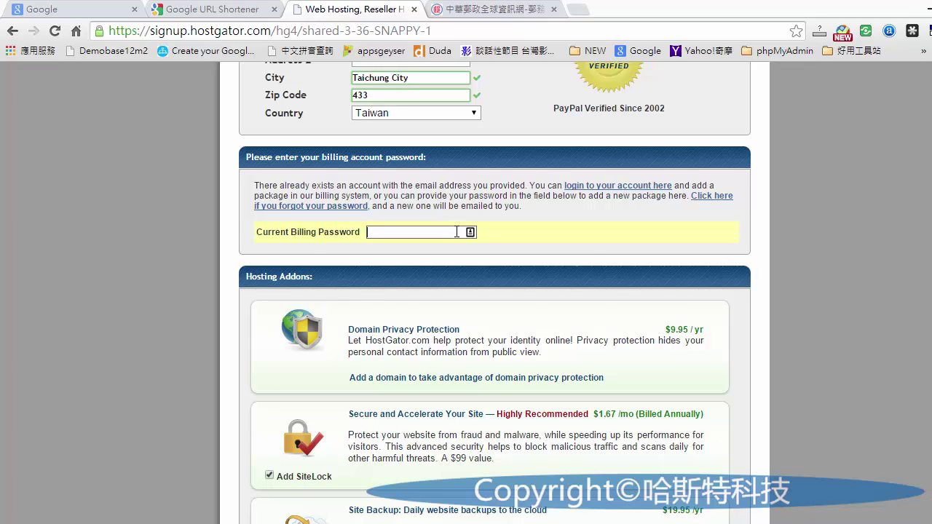
{"action": "scroll", "coordinate": [456, 231], "scroll_direction": "down", "scroll_amount": 2}
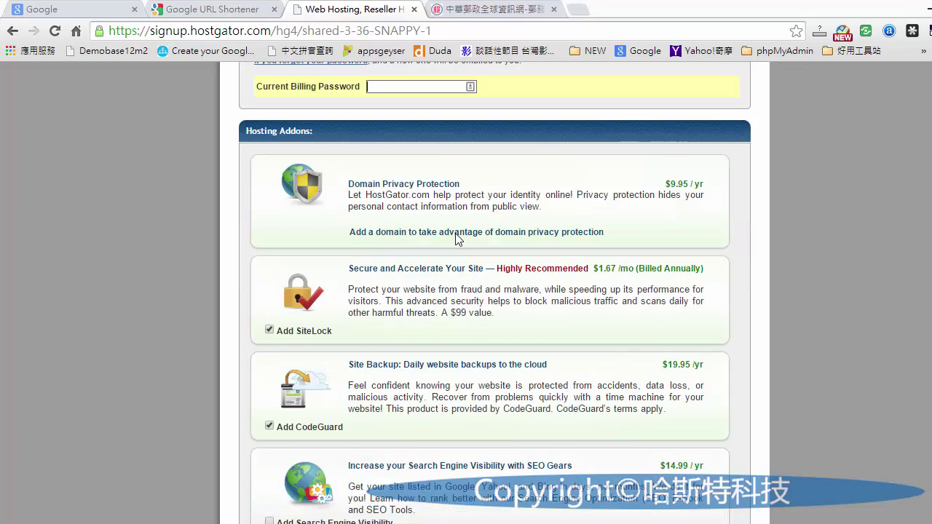
{"action": "scroll", "coordinate": [456, 232], "scroll_direction": "down", "scroll_amount": 5}
{"action": "scroll", "coordinate": [455, 239], "scroll_direction": "down", "scroll_amount": 2}
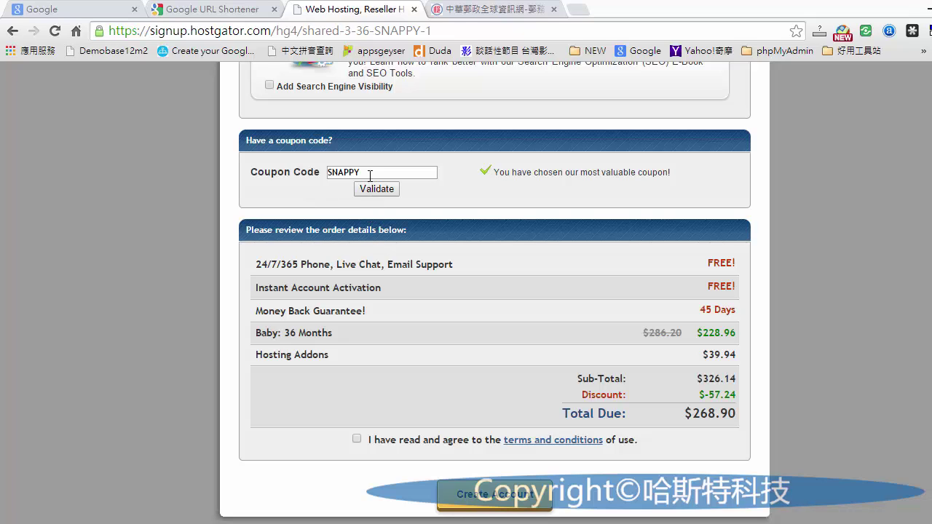
- Select the SNAPPY coupon code in the order summary to verify it
{"action": "left_click_drag", "start_coordinate": [367, 173], "coordinate": [306, 177]}
{"action": "left_click", "coordinate": [335, 179]}
{"action": "double_click", "coordinate": [350, 171]}
{"action": "left_click", "coordinate": [469, 205]}
- Check the terms and conditions agreement and confirm the $268.90 total due
{"action": "scroll", "coordinate": [568, 228], "scroll_direction": "down", "scroll_amount": 1}
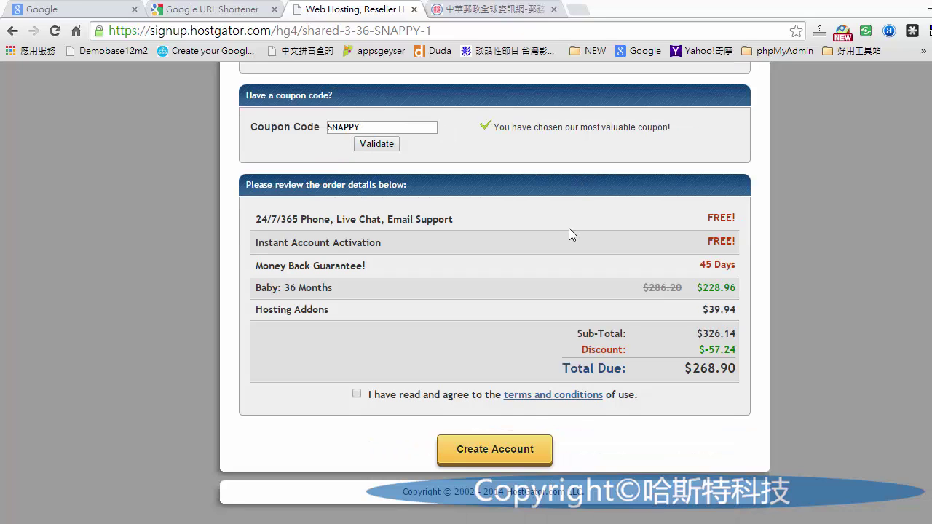
{"action": "left_click", "coordinate": [356, 396]}
{"action": "left_click_drag", "start_coordinate": [740, 370], "coordinate": [684, 369]}
{"action": "left_click", "coordinate": [687, 391]}
{"action": "scroll", "coordinate": [713, 376], "scroll_direction": "up", "scroll_amount": 3}
{"action": "scroll", "coordinate": [712, 375], "scroll_direction": "up", "scroll_amount": 9}
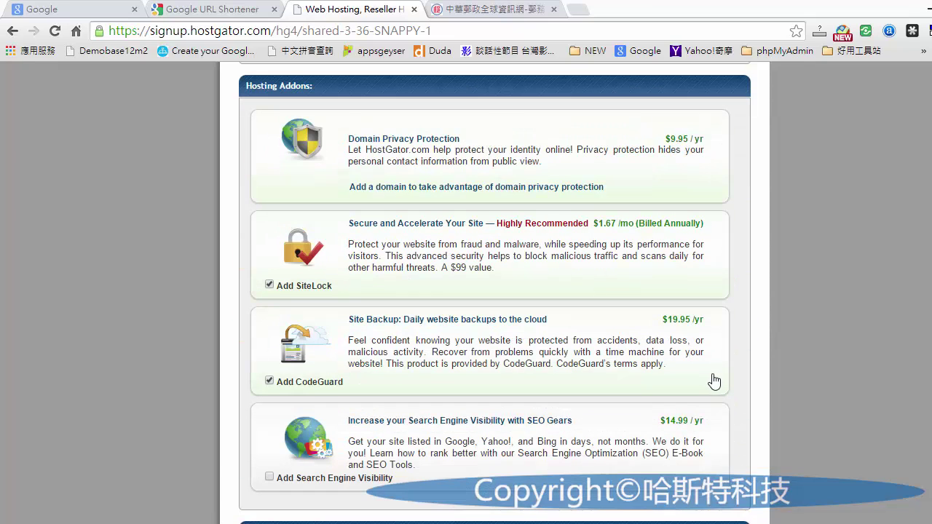
{"action": "scroll", "coordinate": [700, 364], "scroll_direction": "up", "scroll_amount": 5}
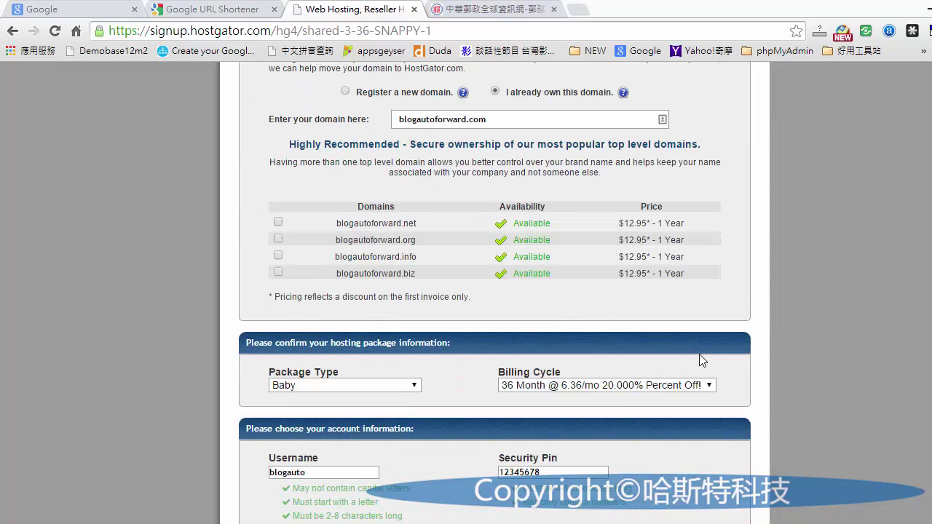
{"action": "scroll", "coordinate": [705, 366], "scroll_direction": "up", "scroll_amount": 3}
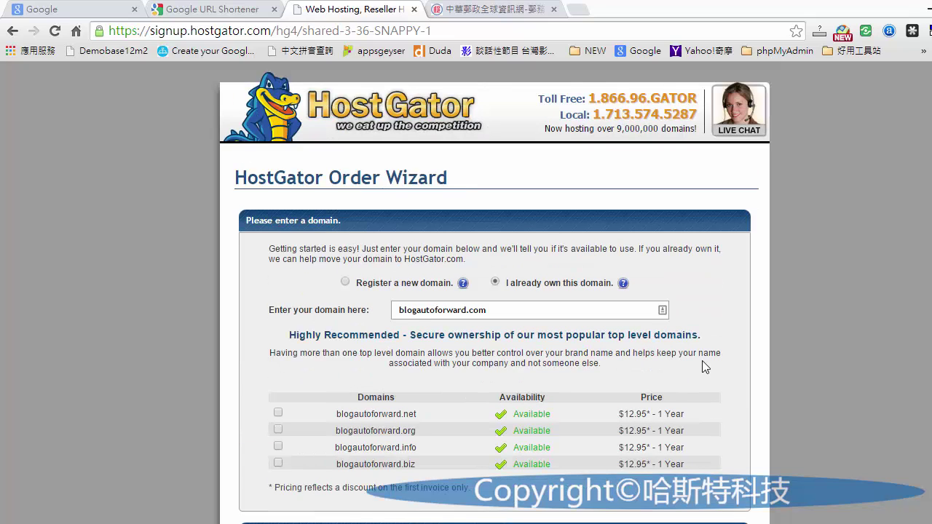
{"action": "scroll", "coordinate": [700, 361], "scroll_direction": "down", "scroll_amount": 4}
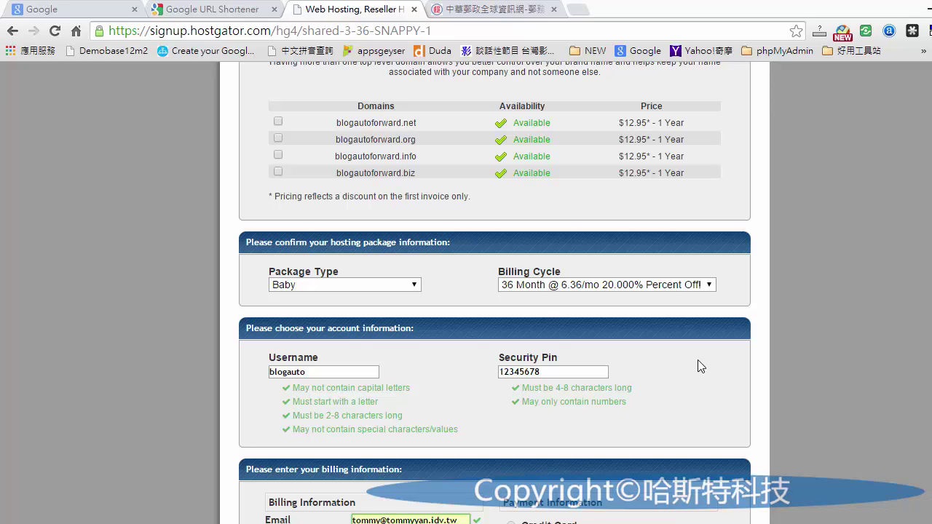
{"action": "scroll", "coordinate": [698, 359], "scroll_direction": "down", "scroll_amount": 12}
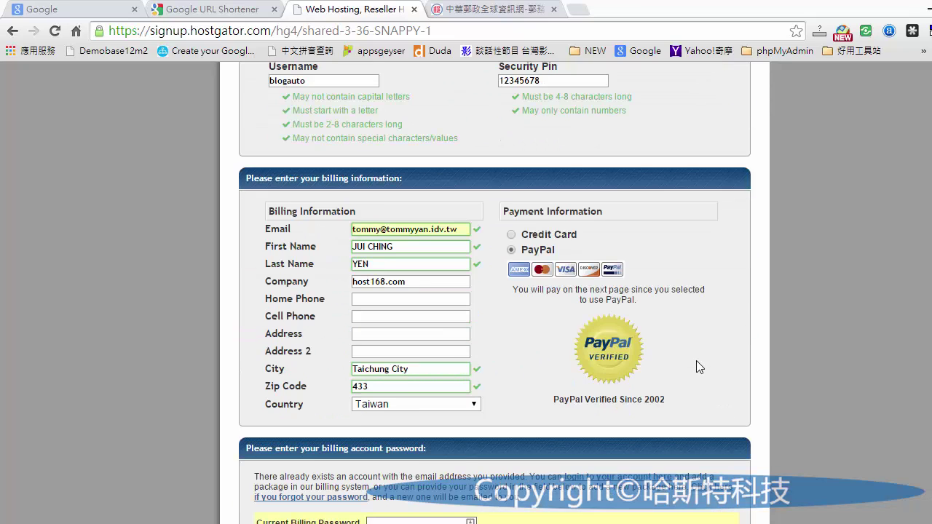
{"action": "scroll", "coordinate": [698, 370], "scroll_direction": "down", "scroll_amount": 5}
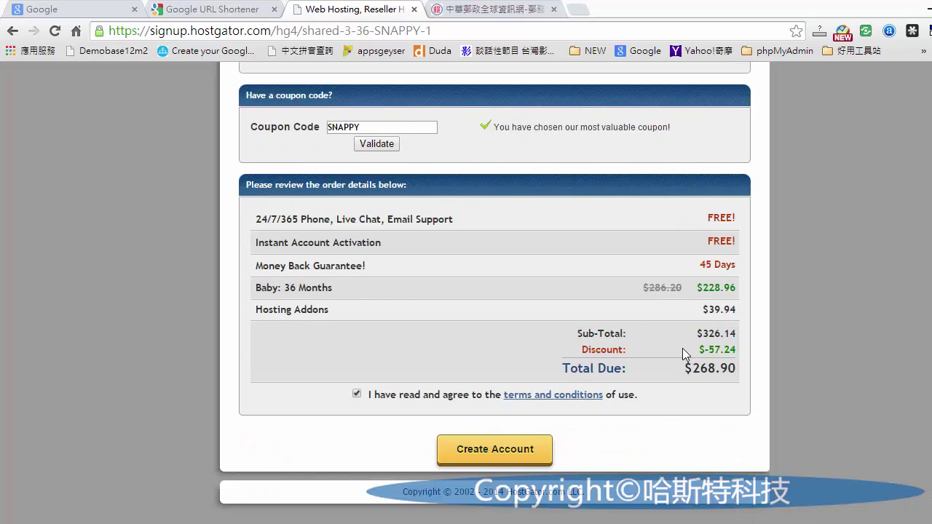
{"action": "scroll", "coordinate": [684, 355], "scroll_direction": "up", "scroll_amount": 5}
{"action": "scroll", "coordinate": [685, 356], "scroll_direction": "up", "scroll_amount": 15}
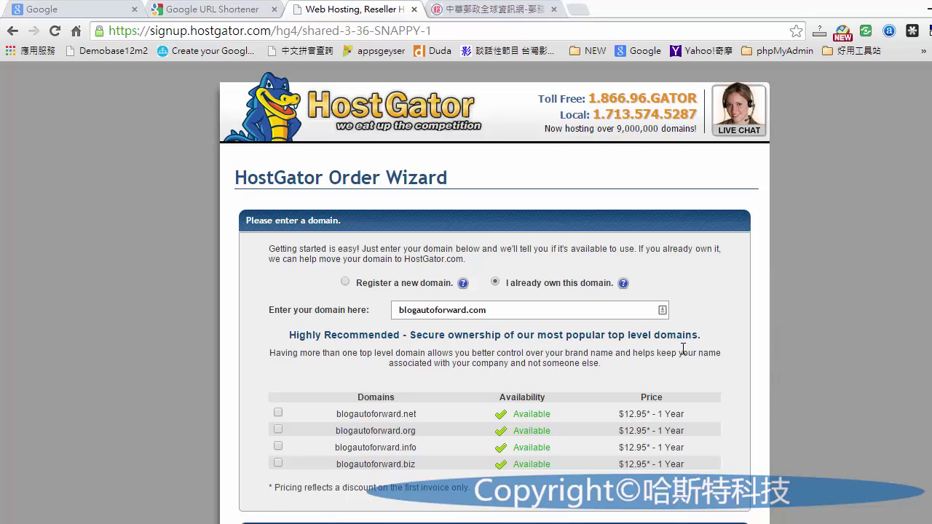
{"action": "scroll", "coordinate": [683, 349], "scroll_direction": "down", "scroll_amount": 18}
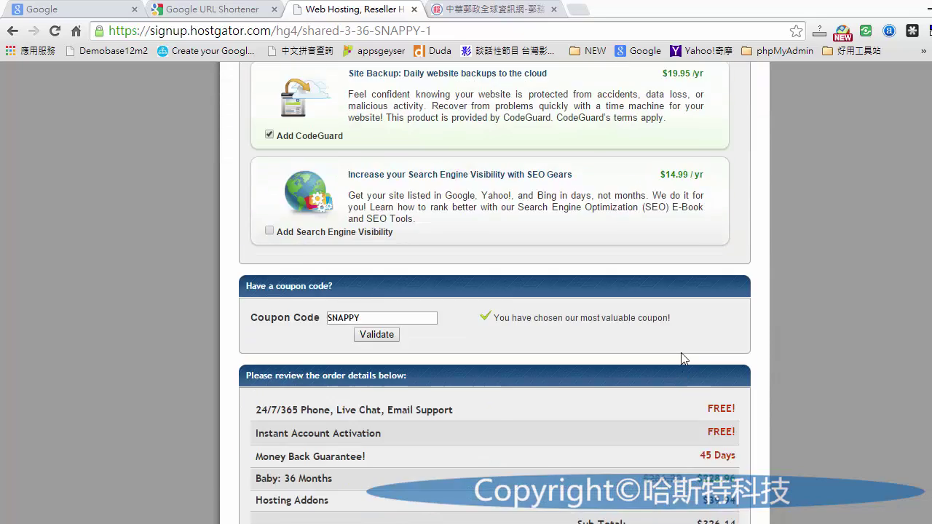
{"action": "scroll", "coordinate": [685, 358], "scroll_direction": "down", "scroll_amount": 3}
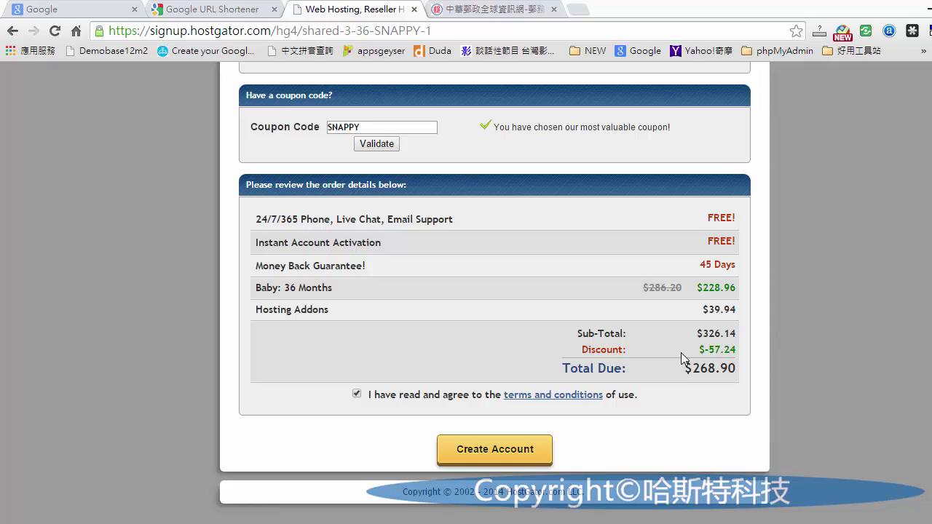